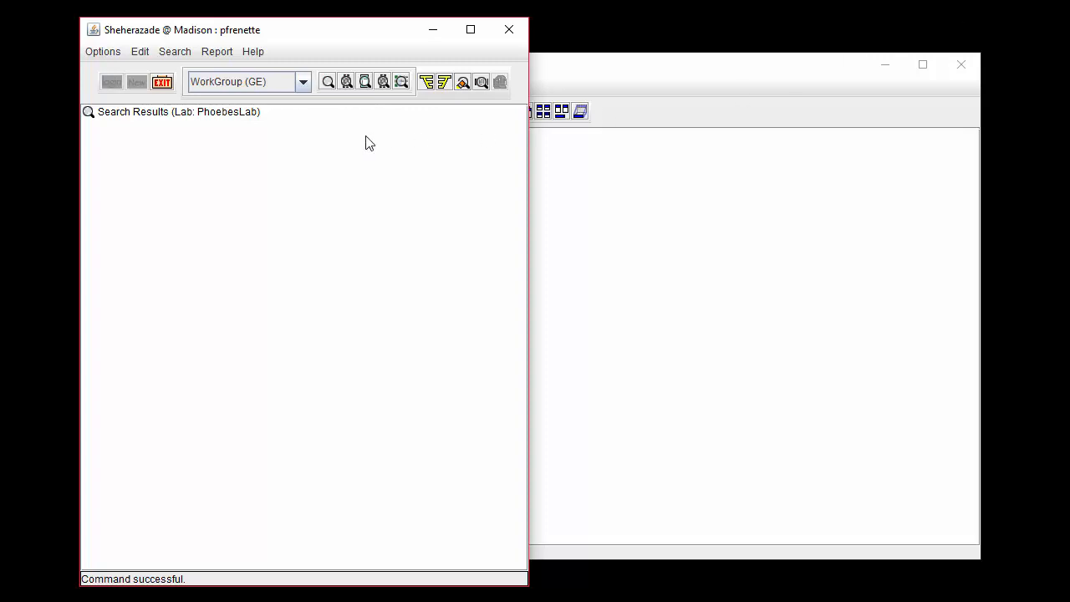
Open the Lab Protocols lab resource and maximize its window within the board.
left_click(117, 55)
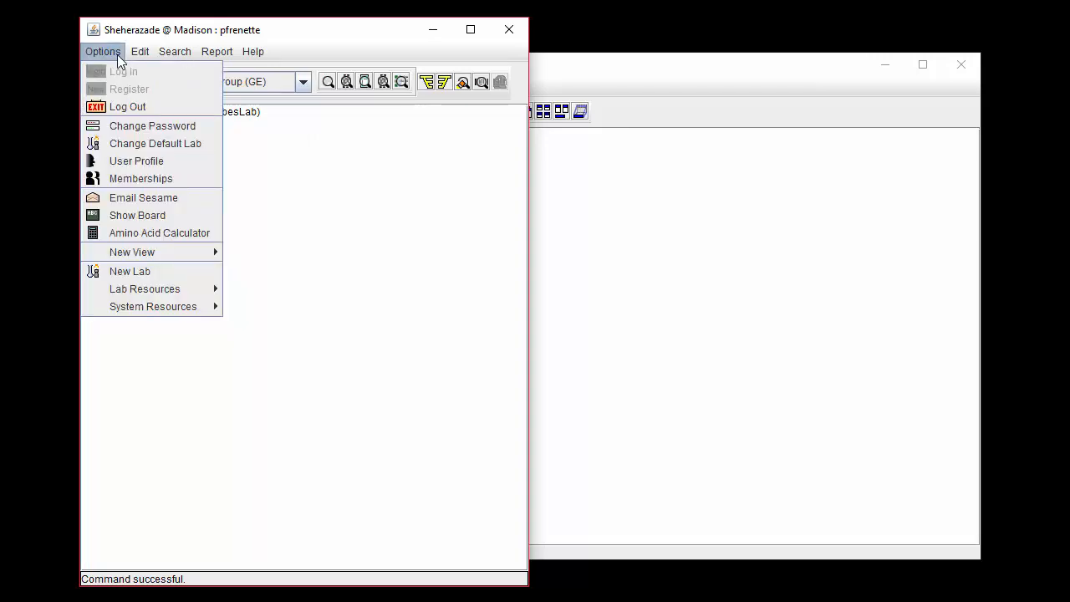
mouse_move(194, 287)
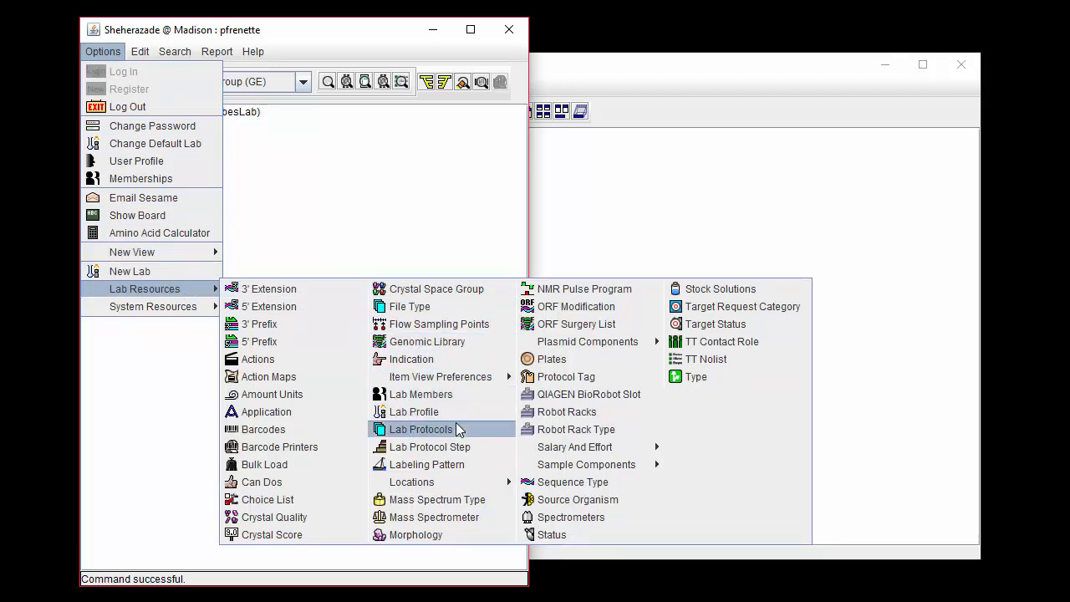
left_click(477, 428)
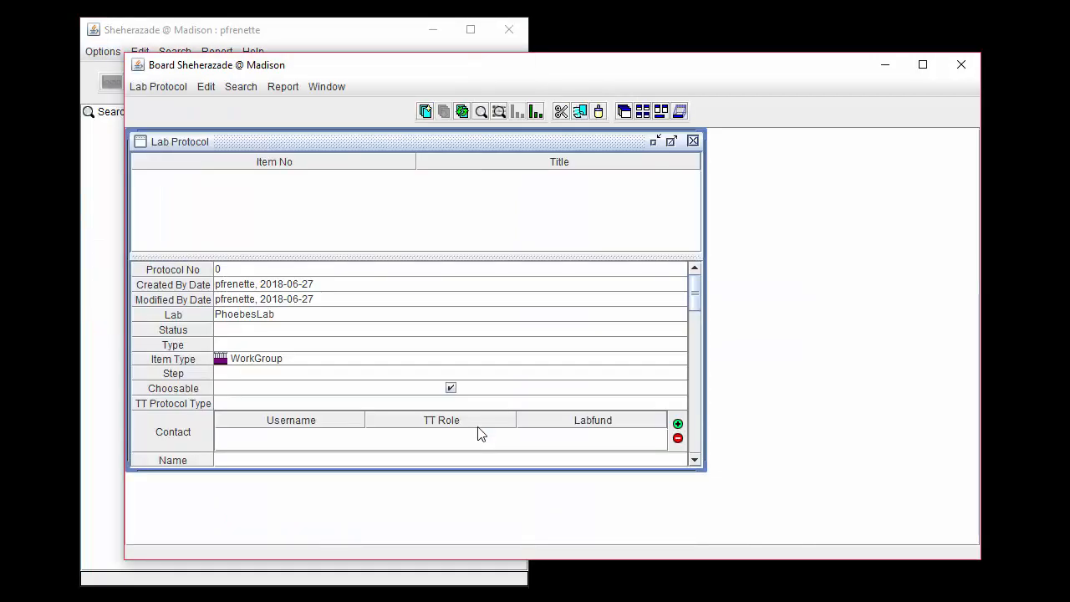
left_click(671, 141)
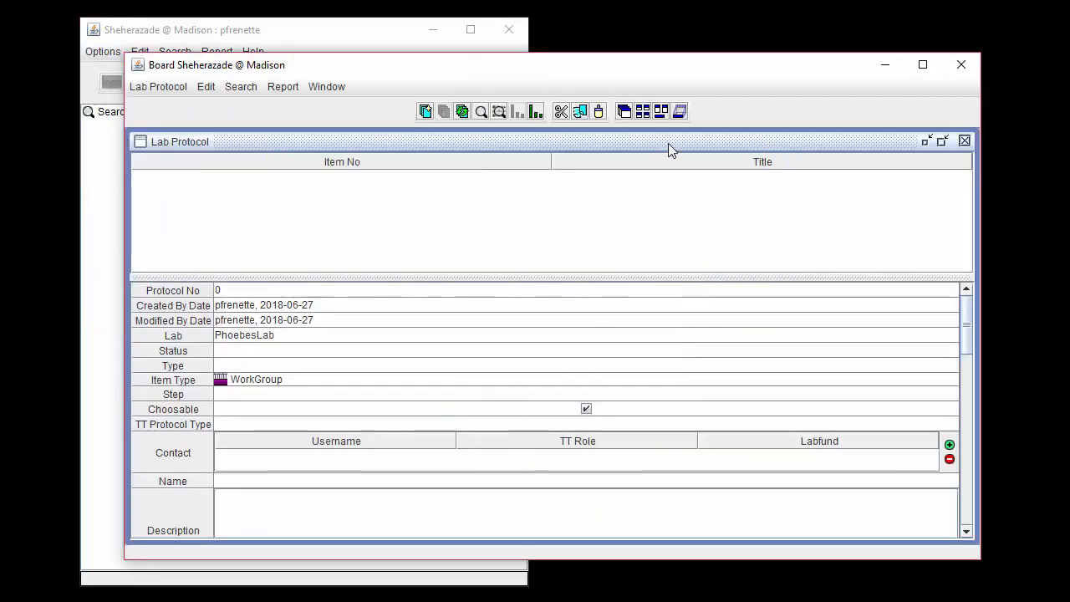
Search lab protocols by owner with the default criteria and open CELL-FREE DETERGENT SOLUBILIZATION PROTOCOL v.1.0.
left_click(256, 90)
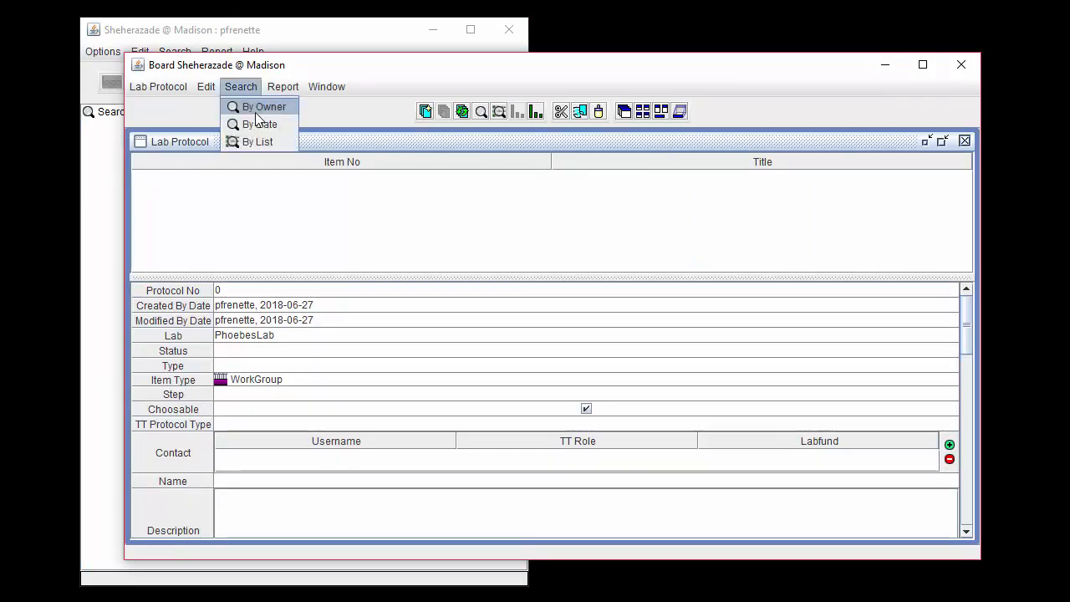
left_click(294, 107)
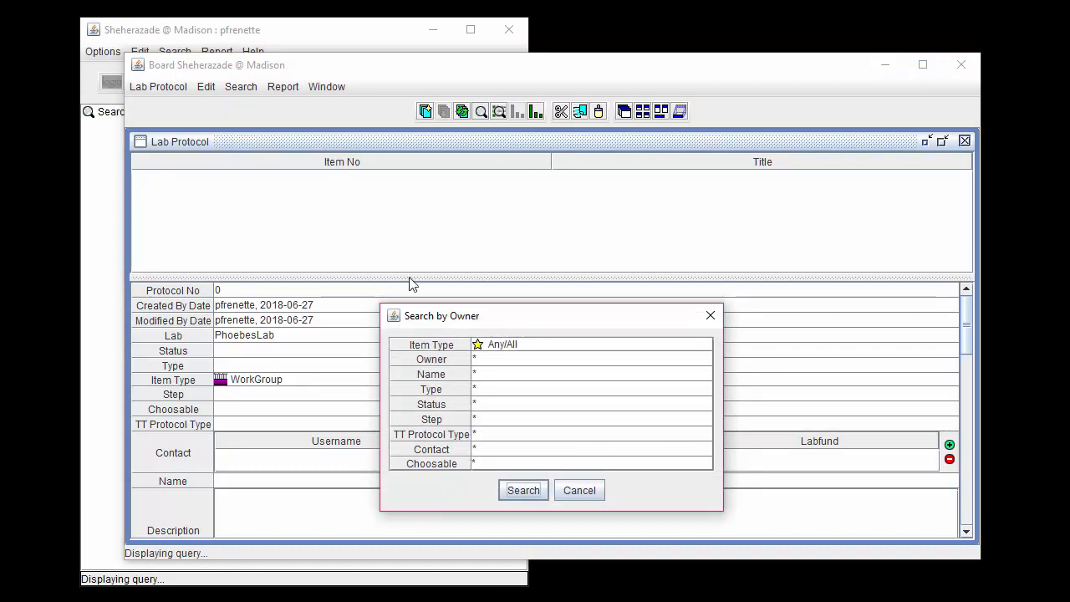
left_click(512, 490)
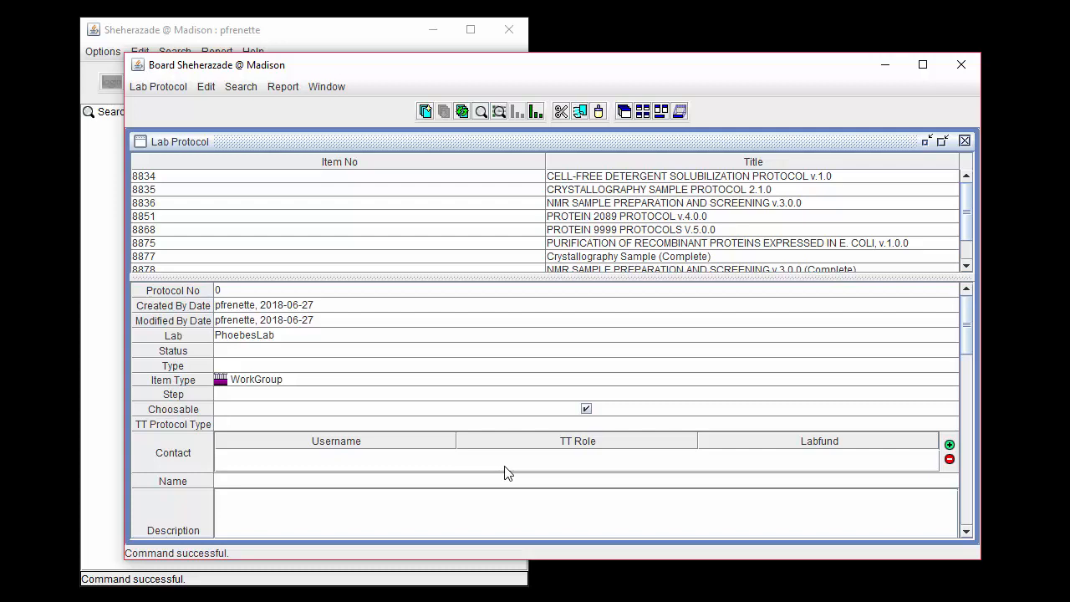
left_click(533, 179)
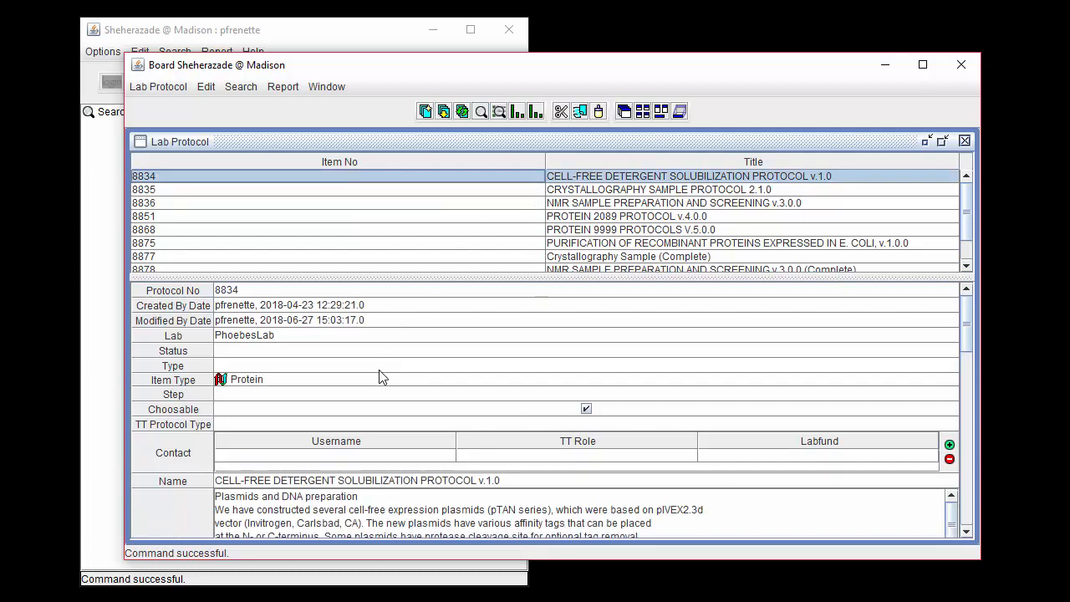
Add a child node named "Sample" under the Protocol Tree Root, with a blank I/O type.
left_click(969, 533)
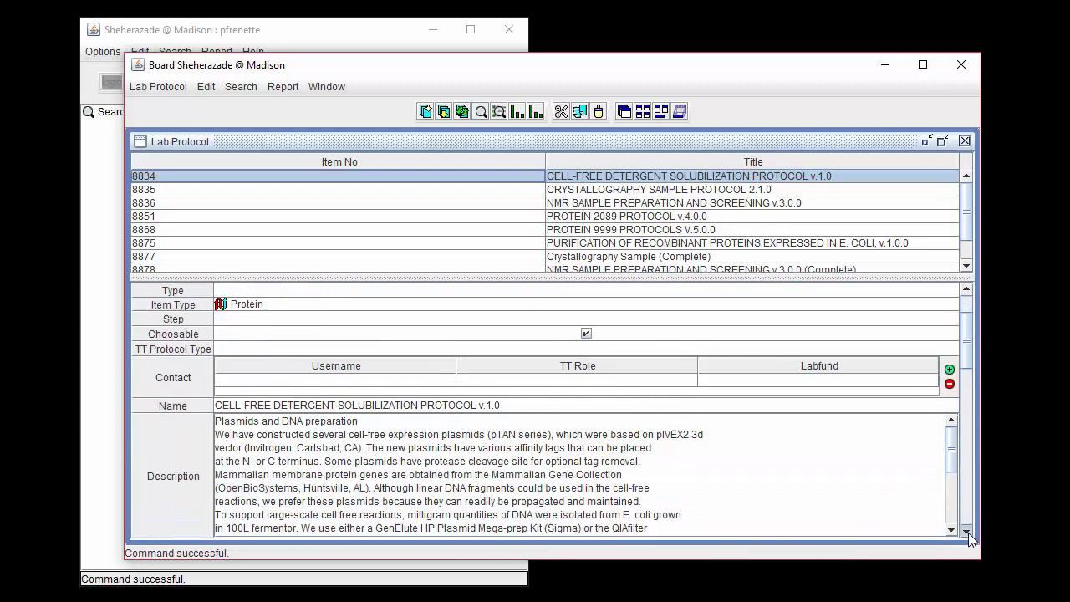
left_click(969, 532)
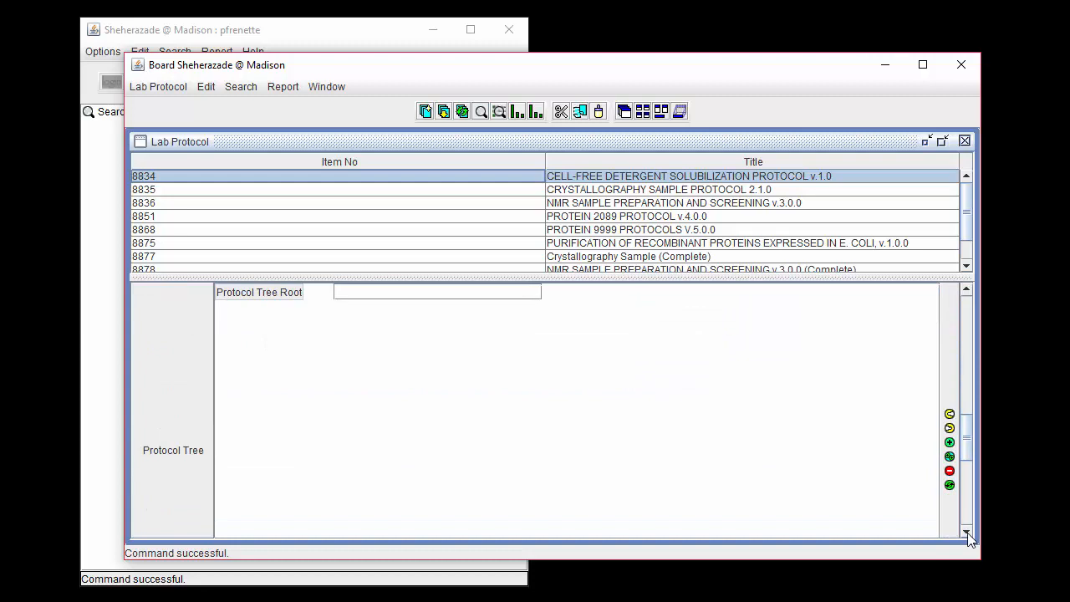
left_click(472, 293)
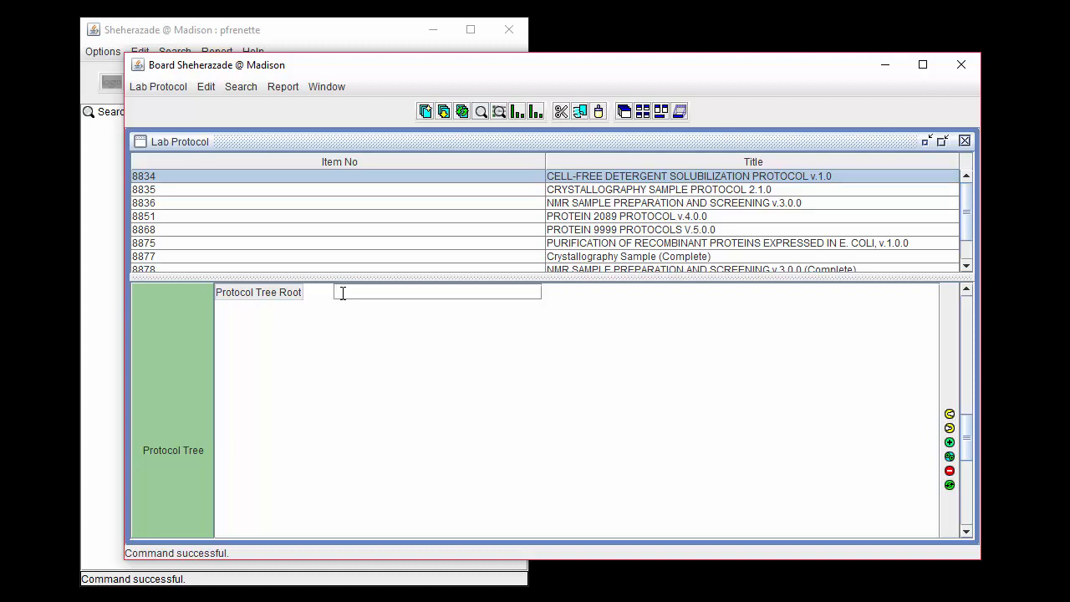
left_click(950, 443)
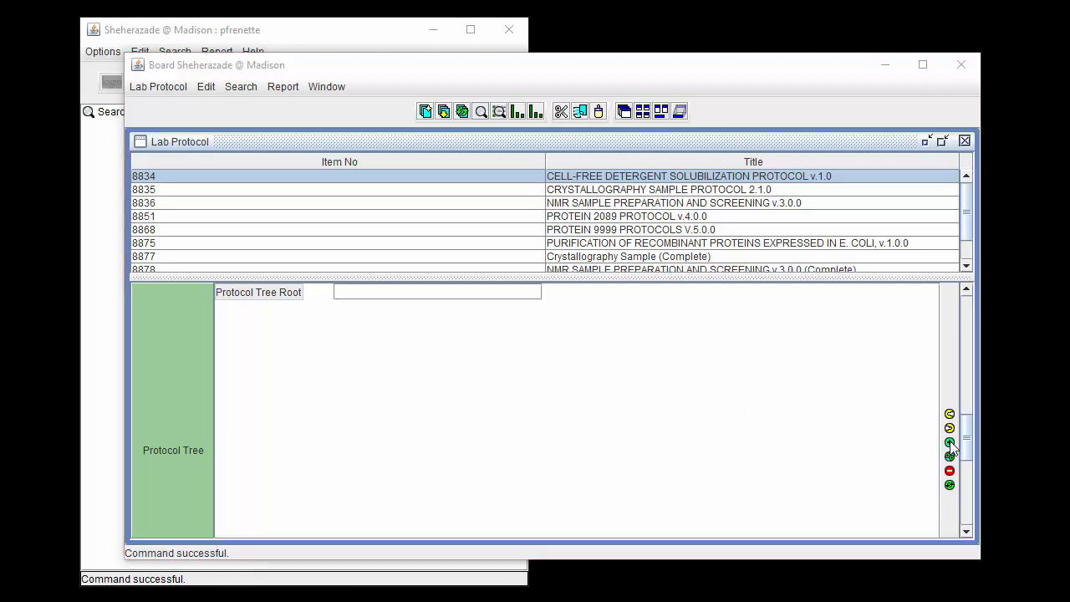
left_click(583, 440)
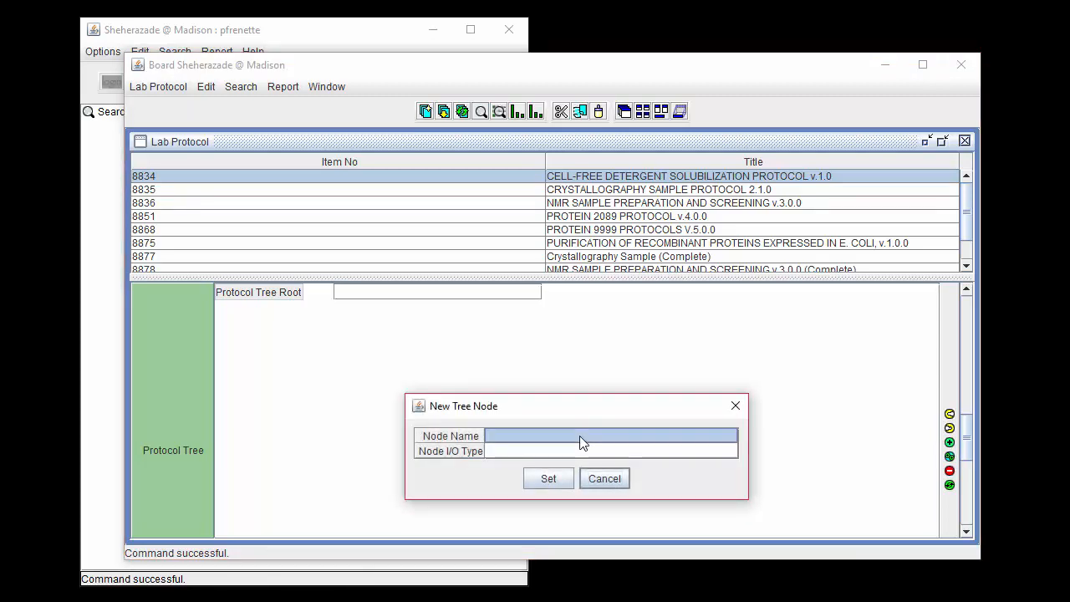
double_click(581, 435)
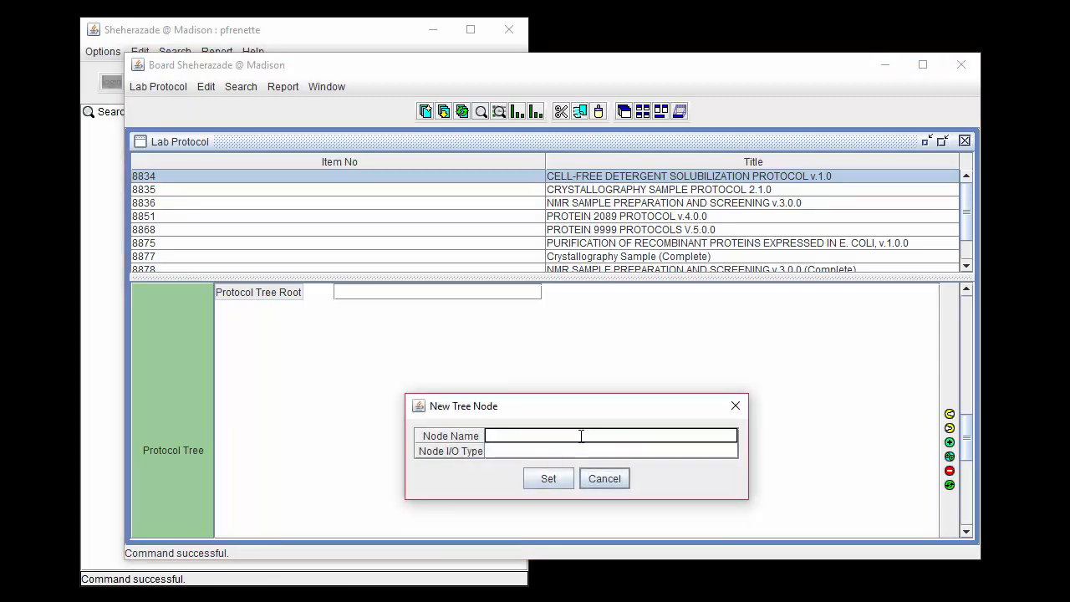
type("Sample")
left_click(574, 451)
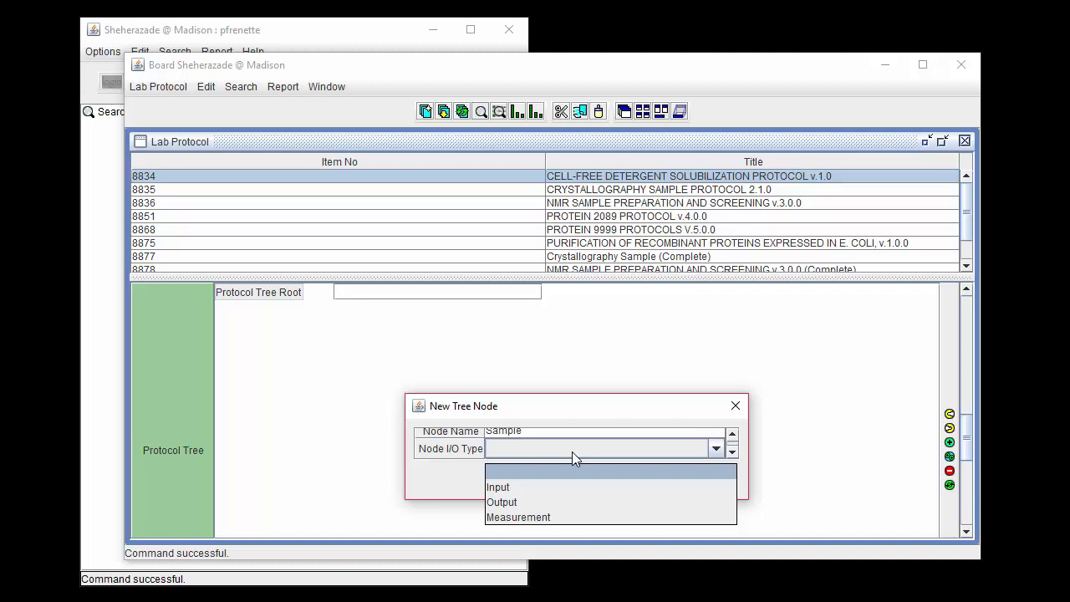
left_click(574, 473)
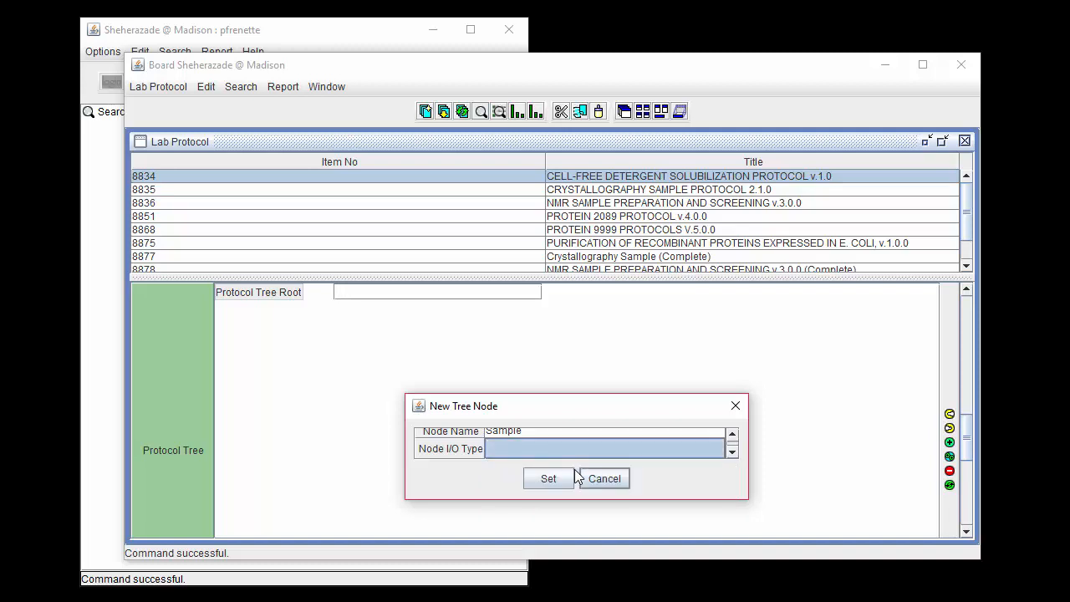
left_click(548, 478)
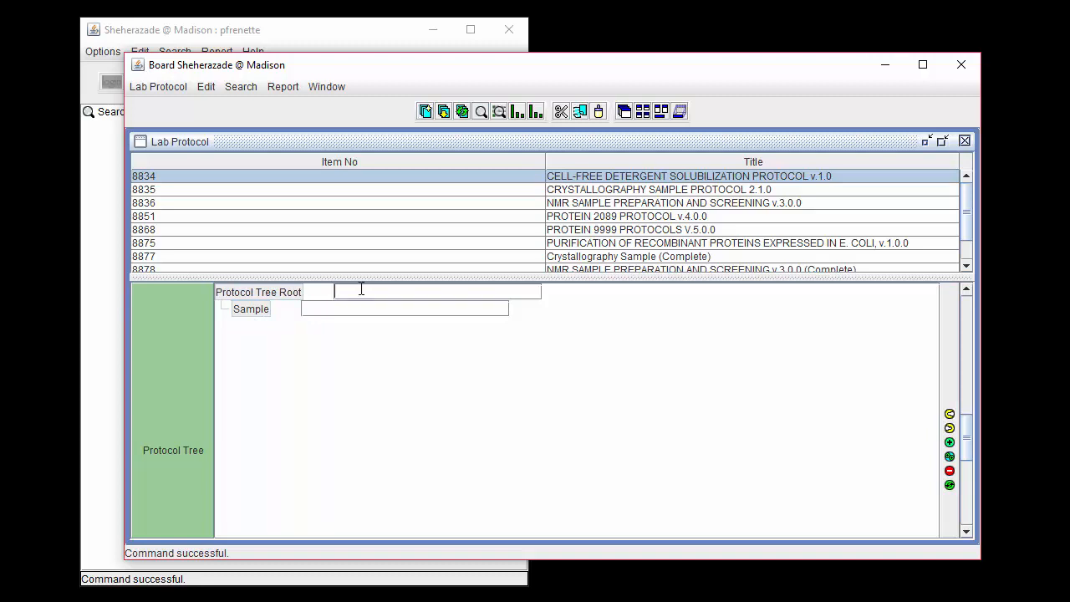
Add another child node under the Protocol Tree Root, named "Solubilization Buffr".
left_click(950, 442)
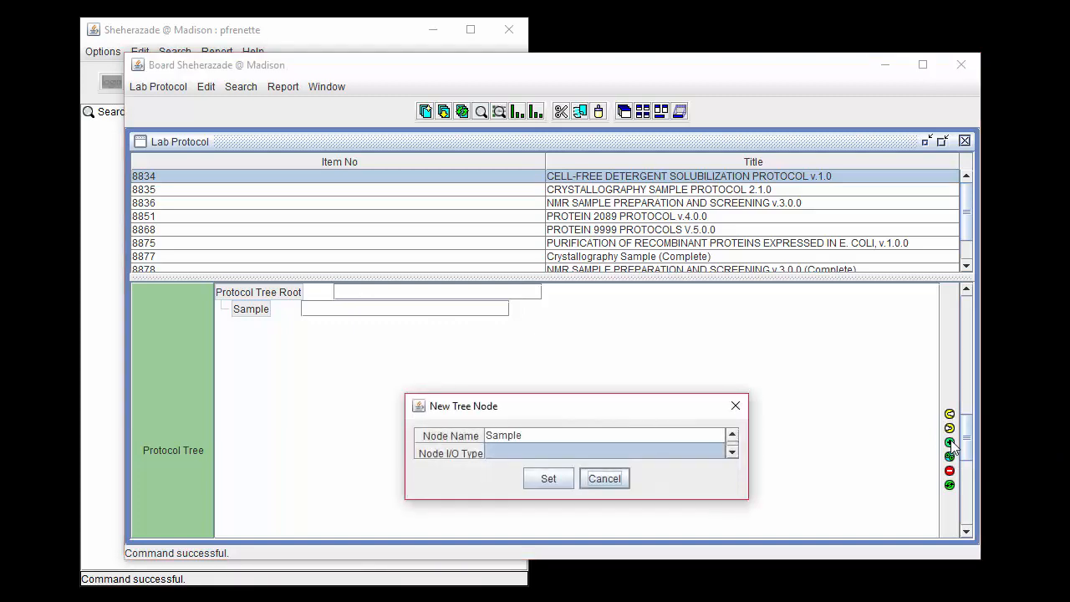
double_click(528, 435)
left_click_drag(525, 434, 482, 446)
type("Solubi")
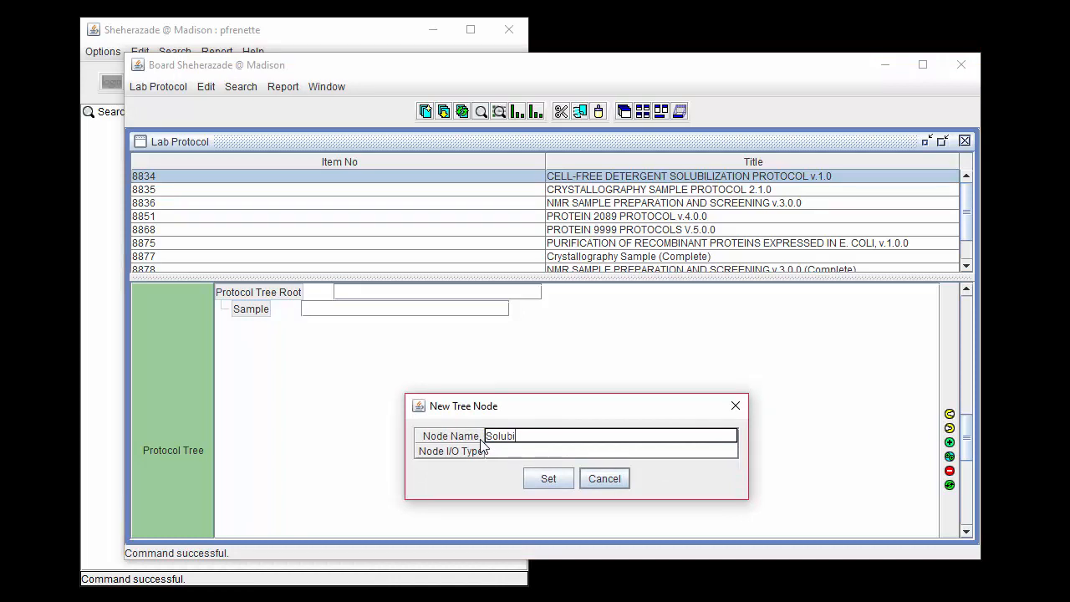
type("lization Buffr")
left_click(549, 478)
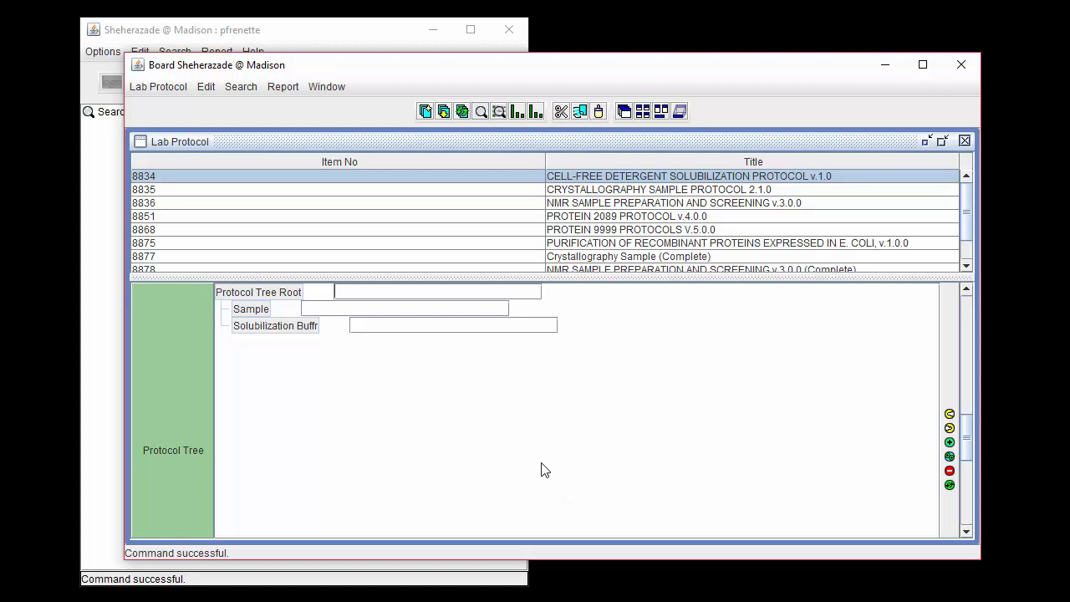
Add a sibling node named "Solubilization Conditions" after the Solubilization Buffr node.
left_click(361, 326)
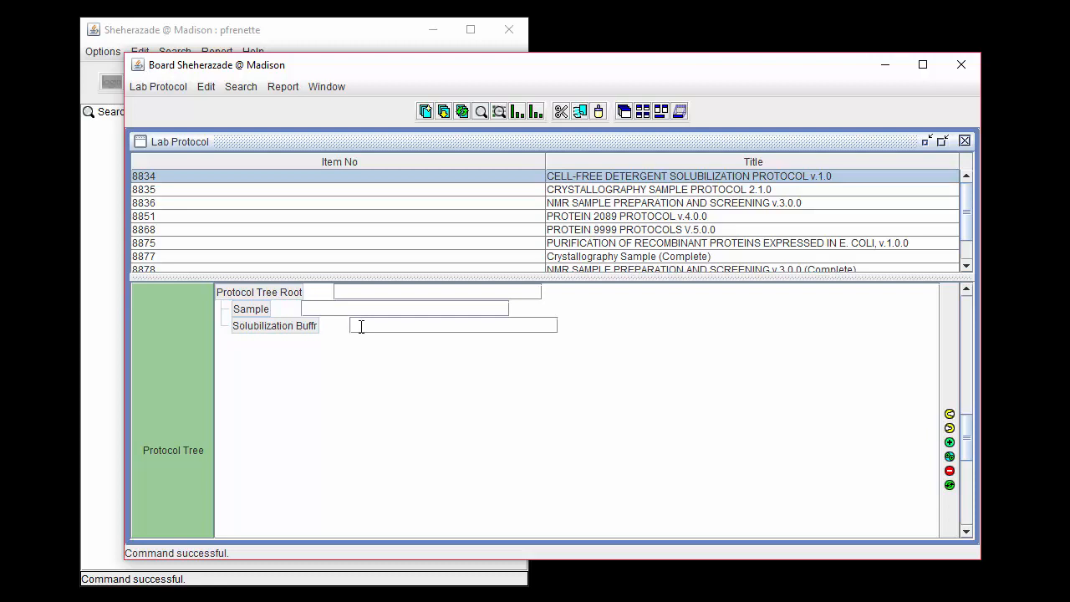
left_click(950, 457)
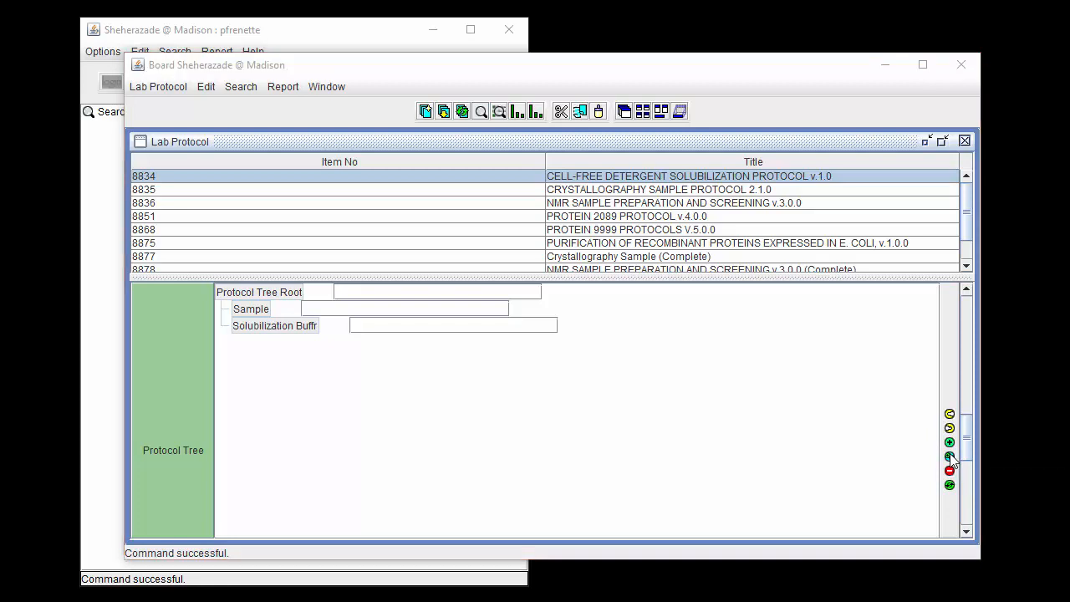
left_click(602, 434)
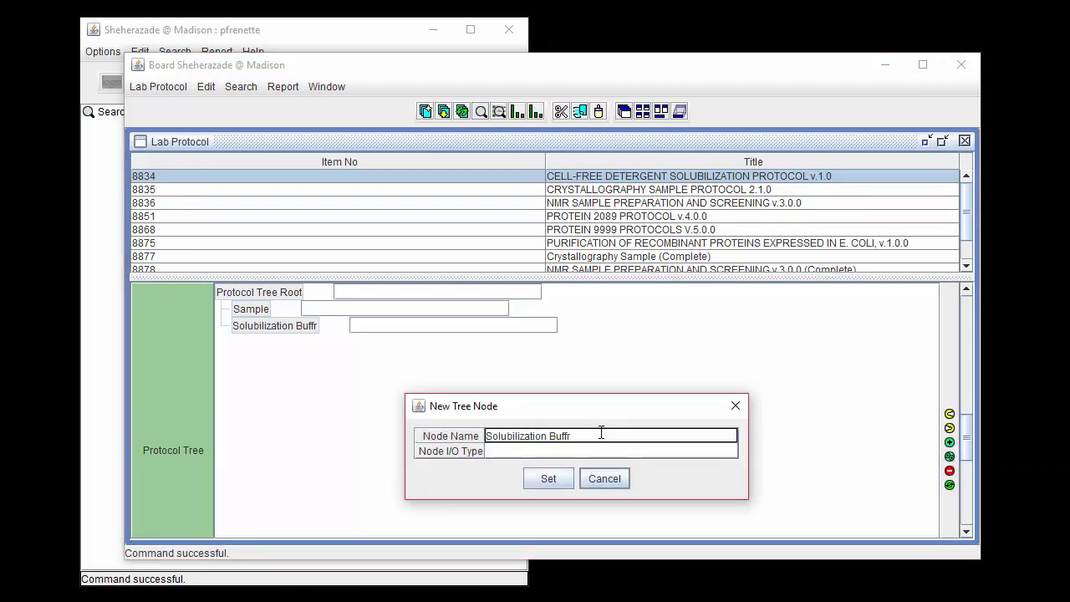
left_click_drag(602, 433, 553, 431)
type("Conditions")
left_click(563, 480)
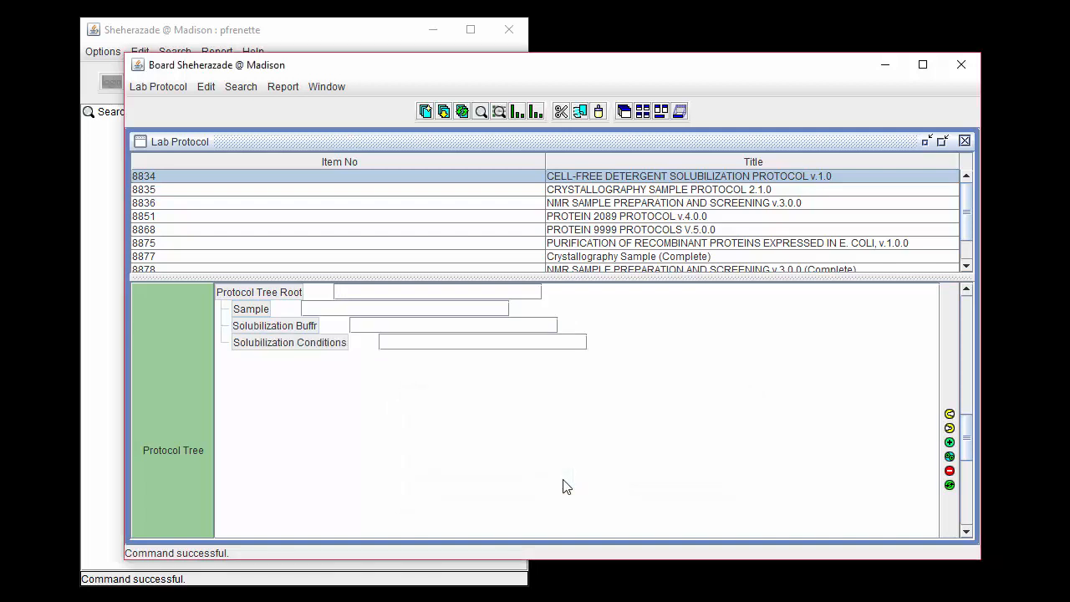
Add a child node named "Time (h)" under Solubilization Conditions.
left_click(424, 344)
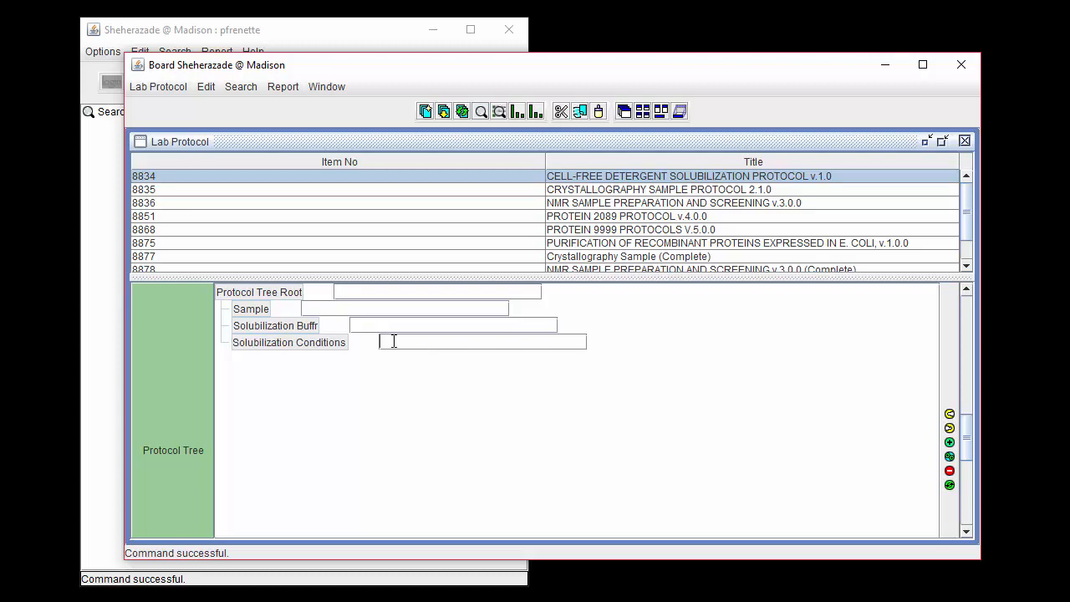
left_click(950, 442)
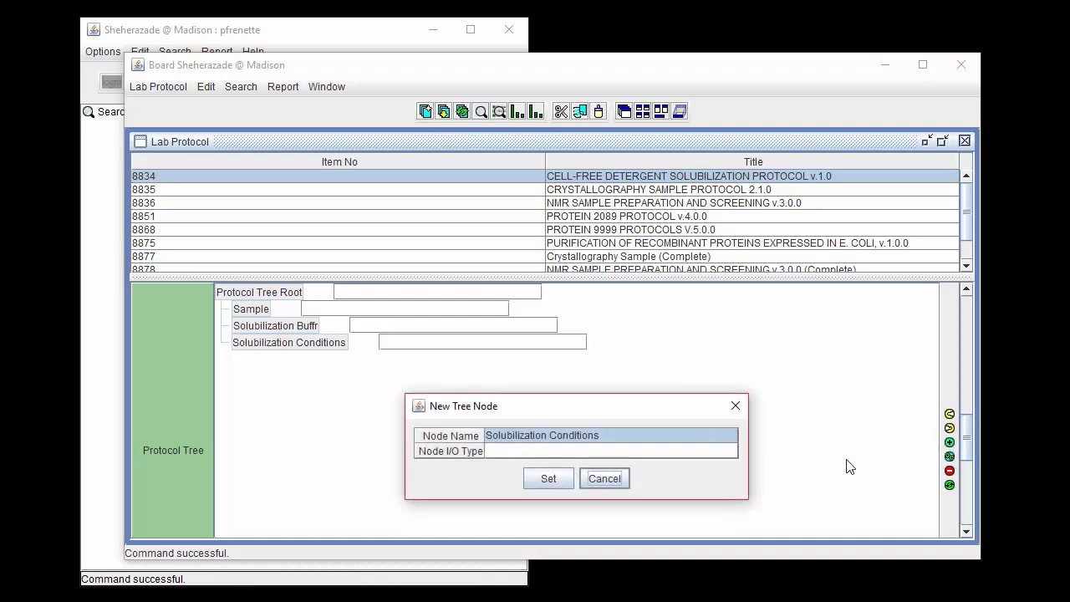
double_click(620, 436)
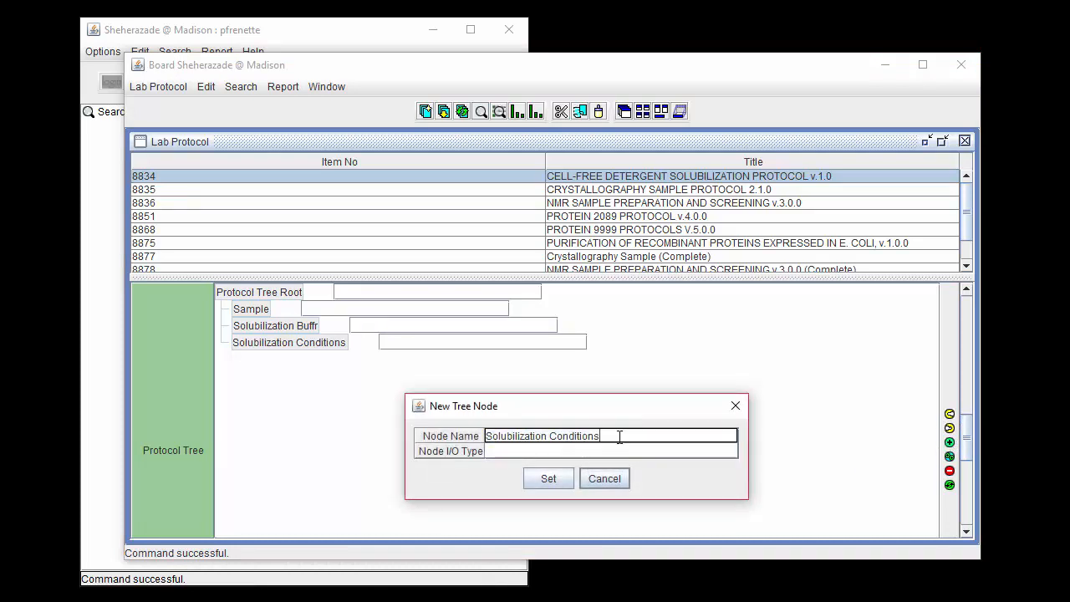
left_click_drag(619, 436, 483, 436)
type("Tim")
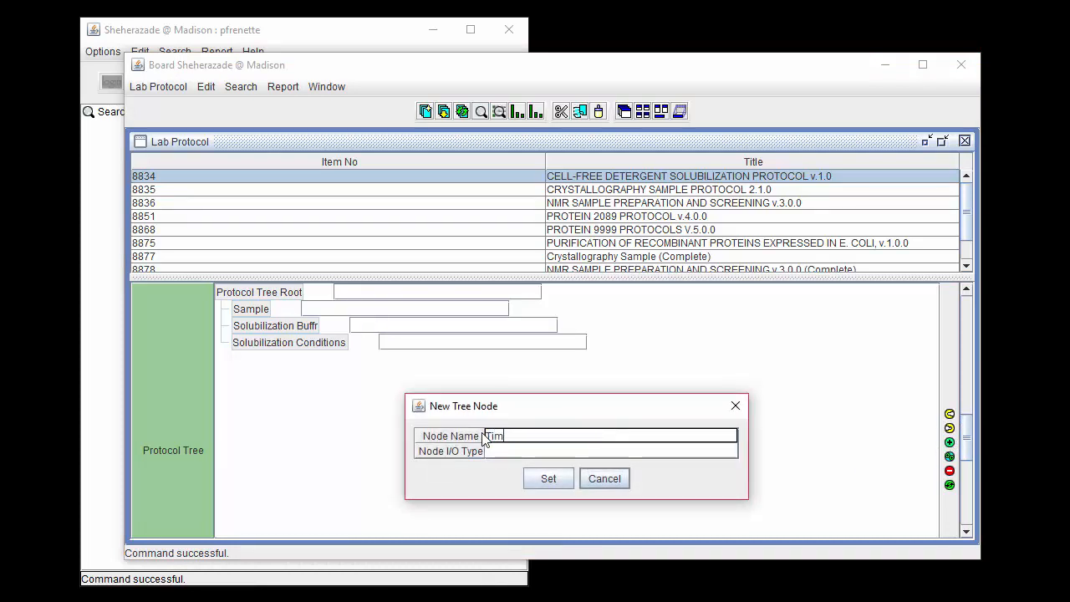
type("e (h)")
left_click(549, 479)
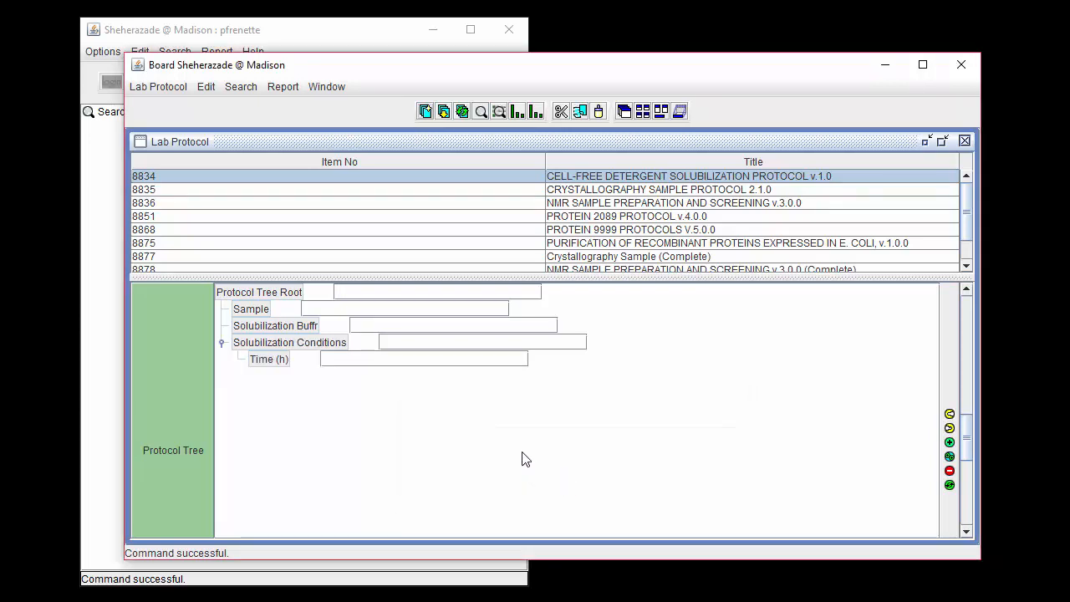
Add a second child node under Solubilization Conditions, named "Temperature (C)".
left_click(426, 343)
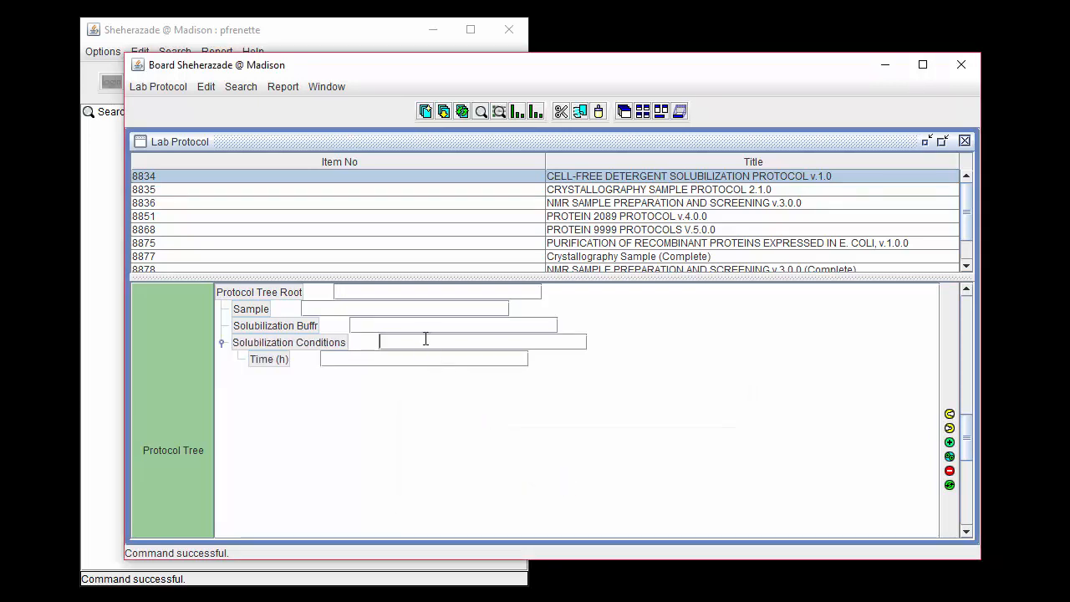
left_click(950, 443)
left_click(528, 434)
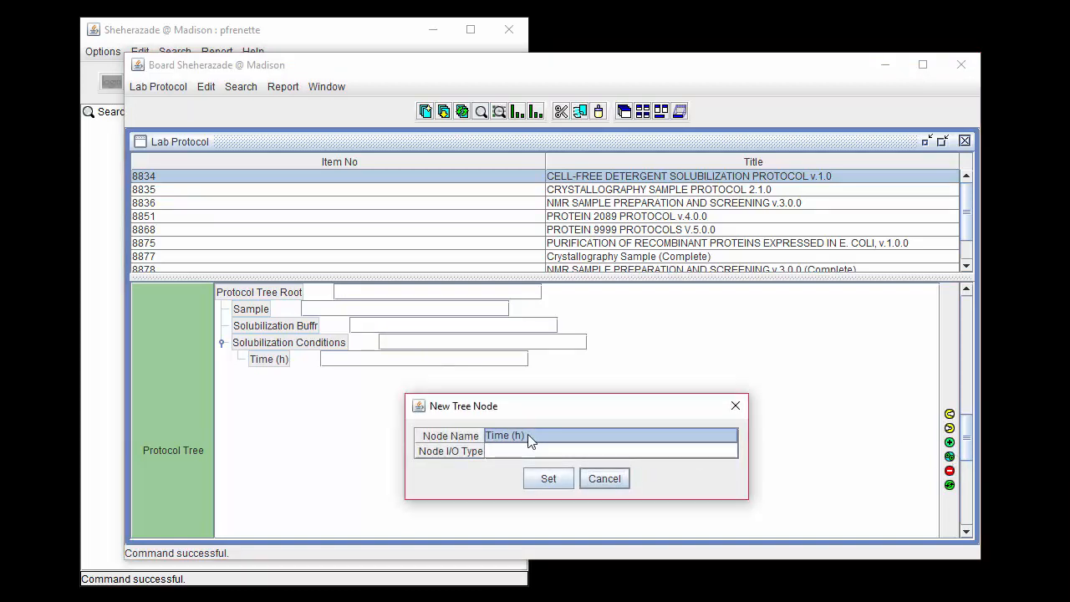
left_click(527, 434)
left_click_drag(530, 435, 474, 436)
type("Tem")
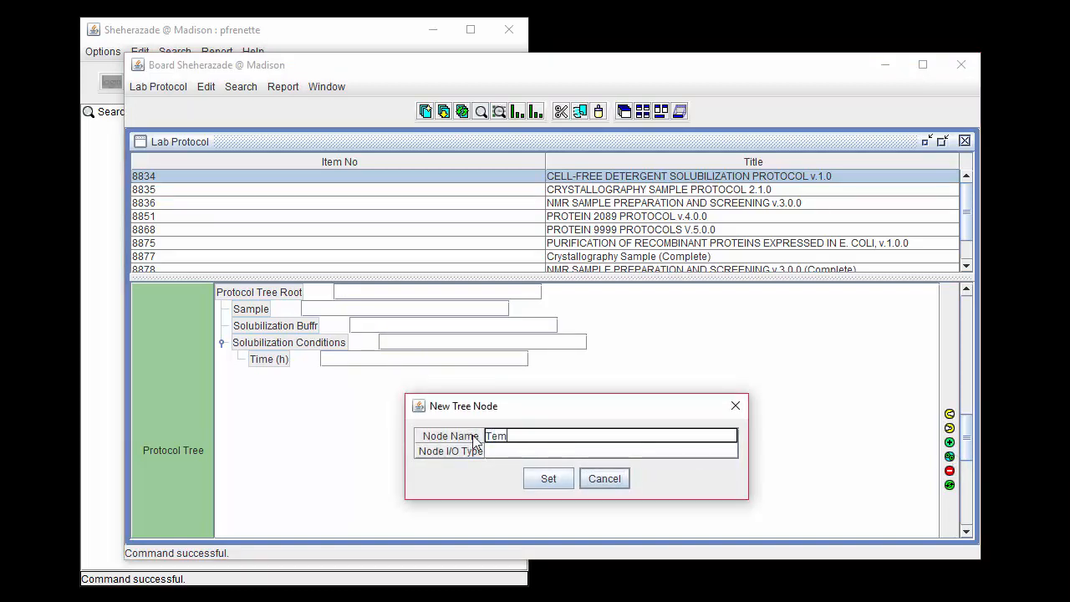
type("perature (C)")
left_click(536, 477)
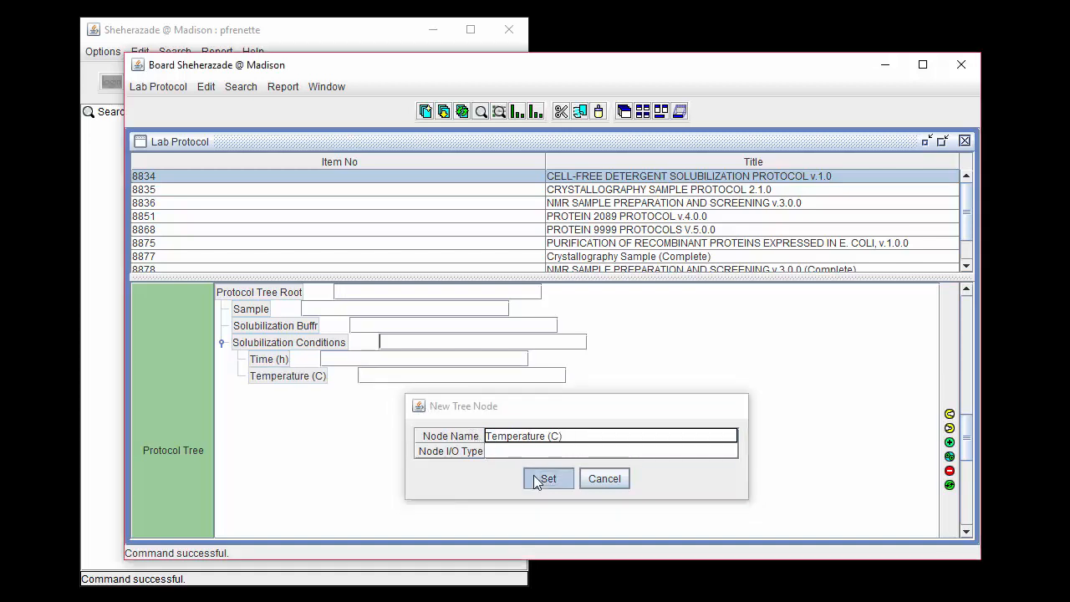
Add a third child node under Solubilization Conditions, named "Comments".
left_click(950, 456)
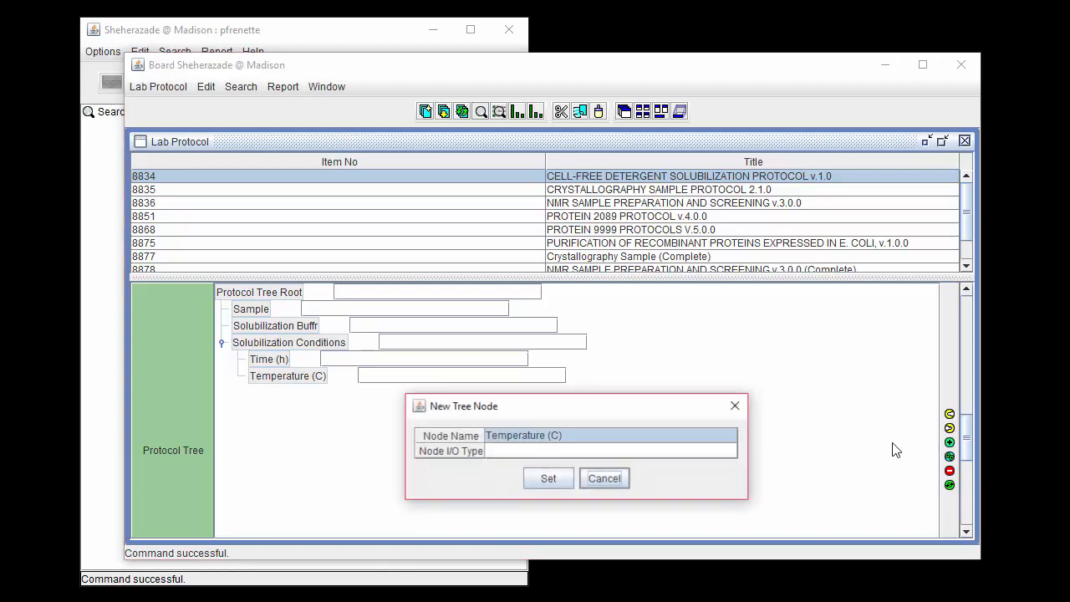
left_click(577, 436)
left_click(578, 435)
left_click_drag(578, 434, 444, 436)
type("Comments")
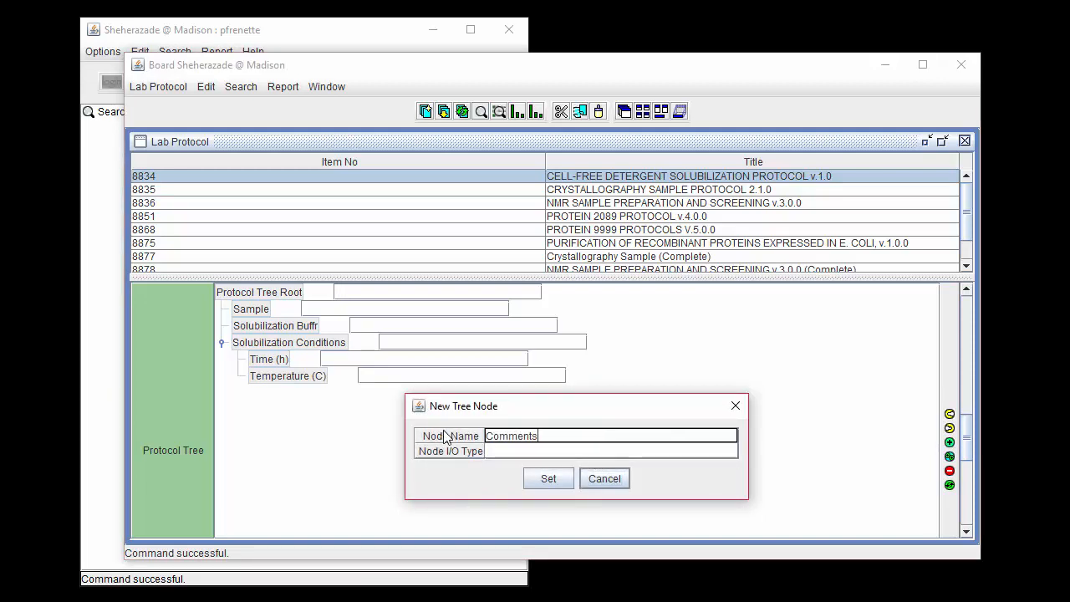
left_click(565, 480)
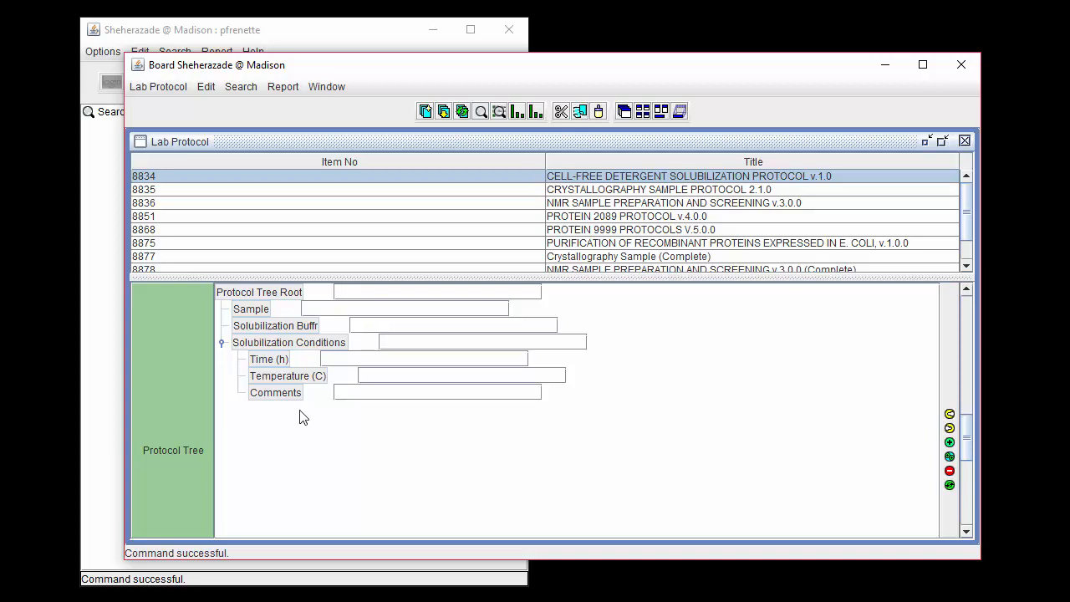
Set the Time (h) node to 1 and the Temperature (C) node to 25, and save the lab protocol.
left_click(337, 357)
type("1")
left_click(364, 375)
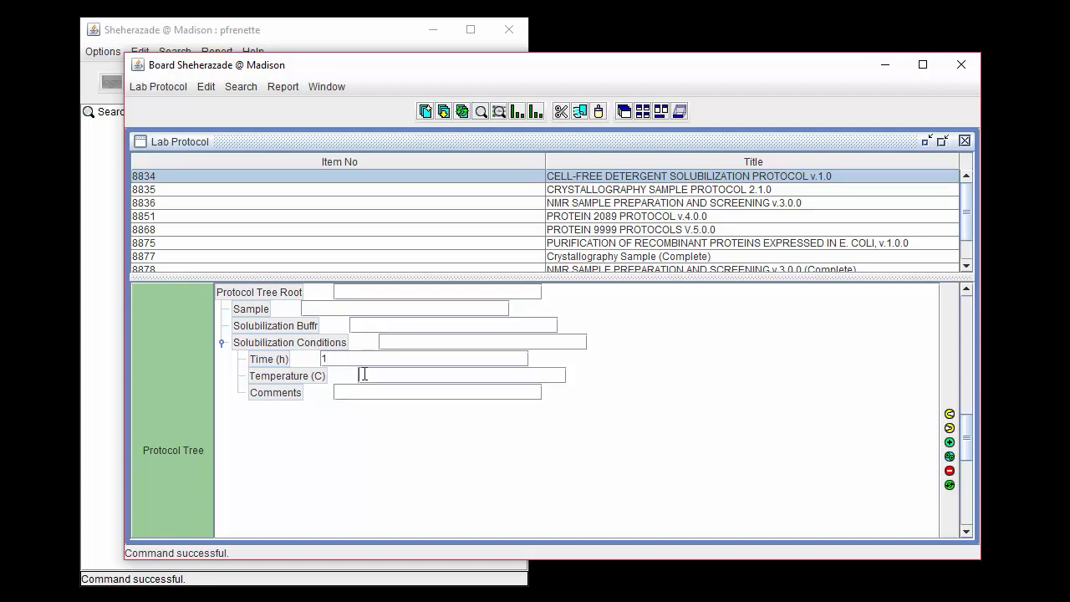
type("25")
left_click(159, 89)
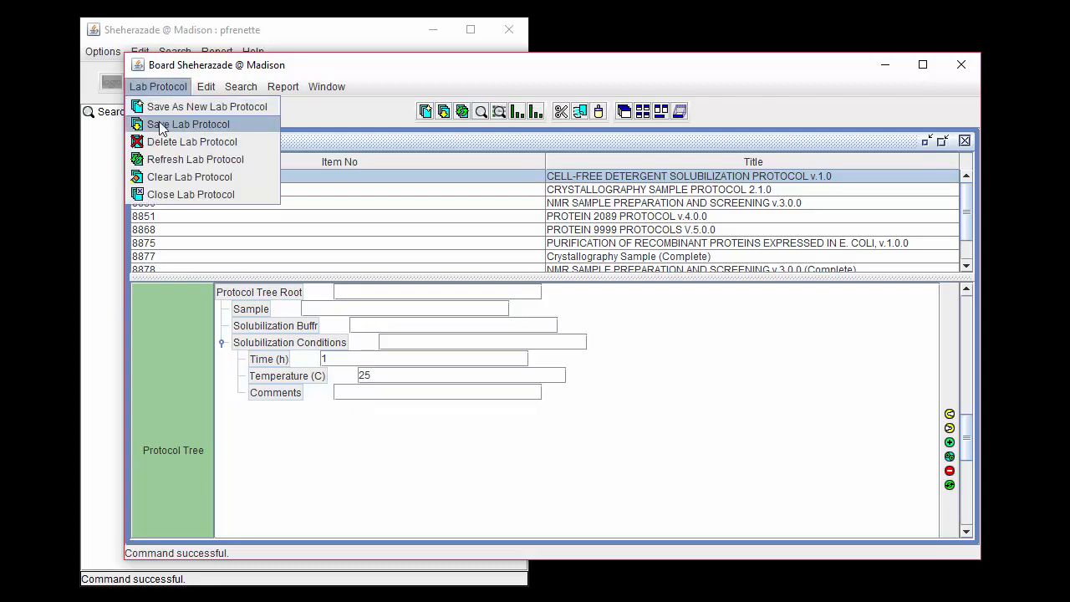
left_click(259, 125)
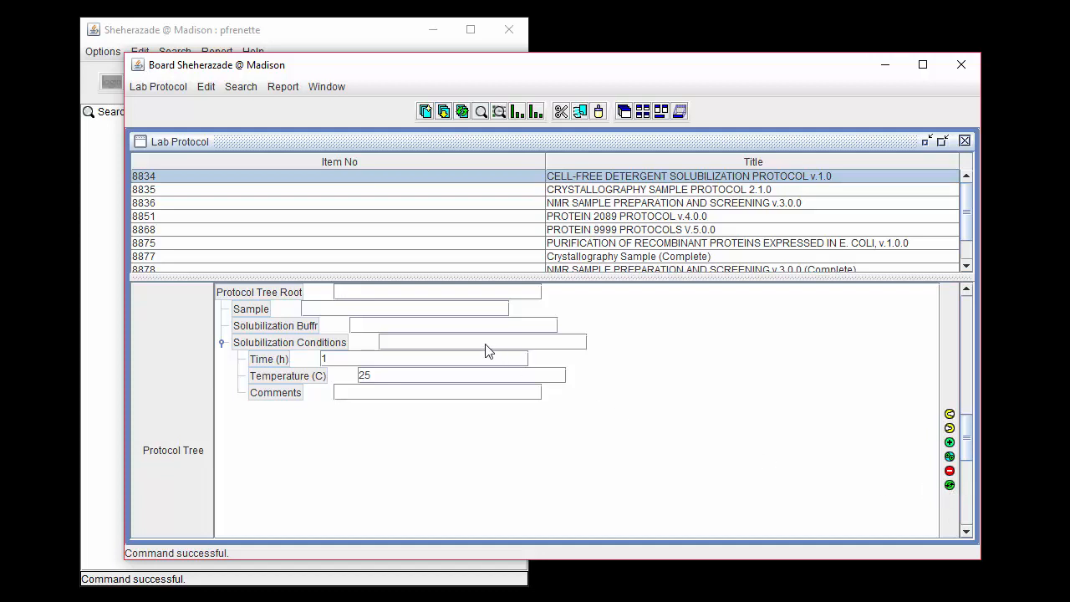
Correct the Solubilization Buffr node's name to "Solubilization Buffer" and delete that node from the protocol tree.
left_click(316, 328)
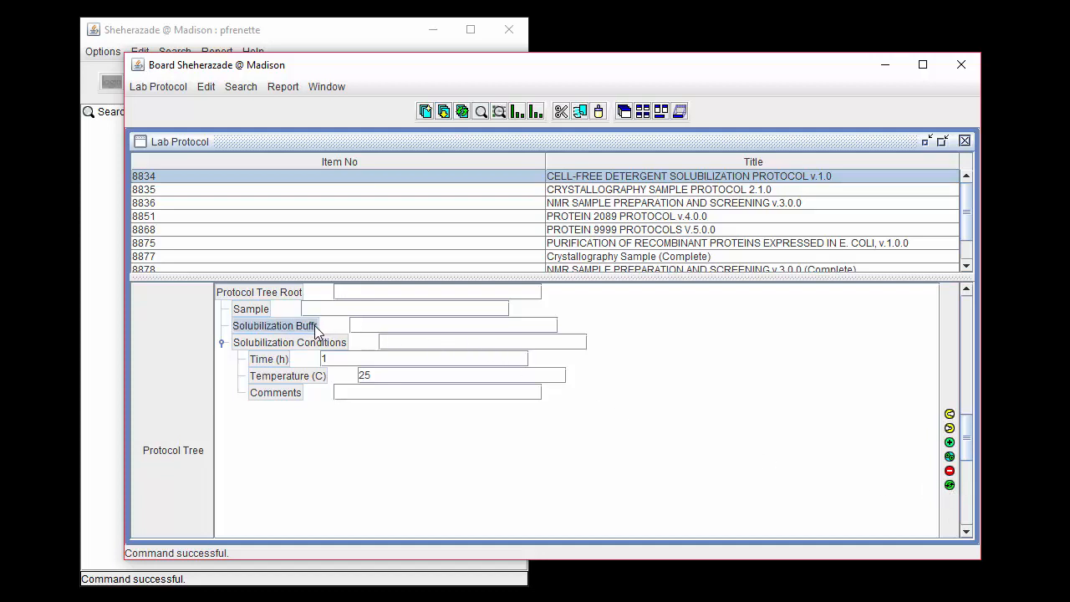
left_click(951, 486)
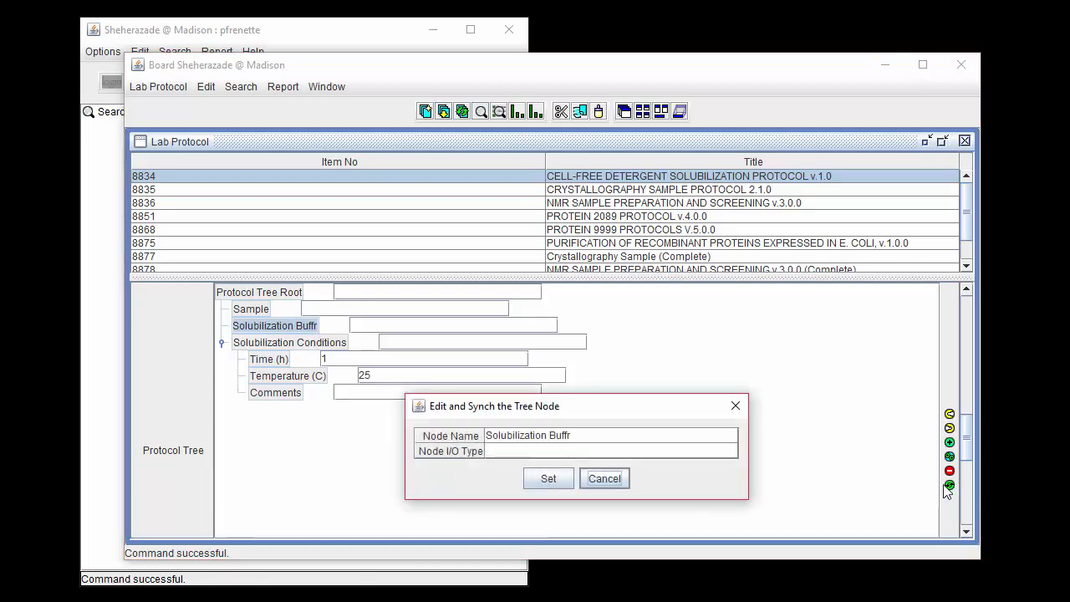
left_click(583, 436)
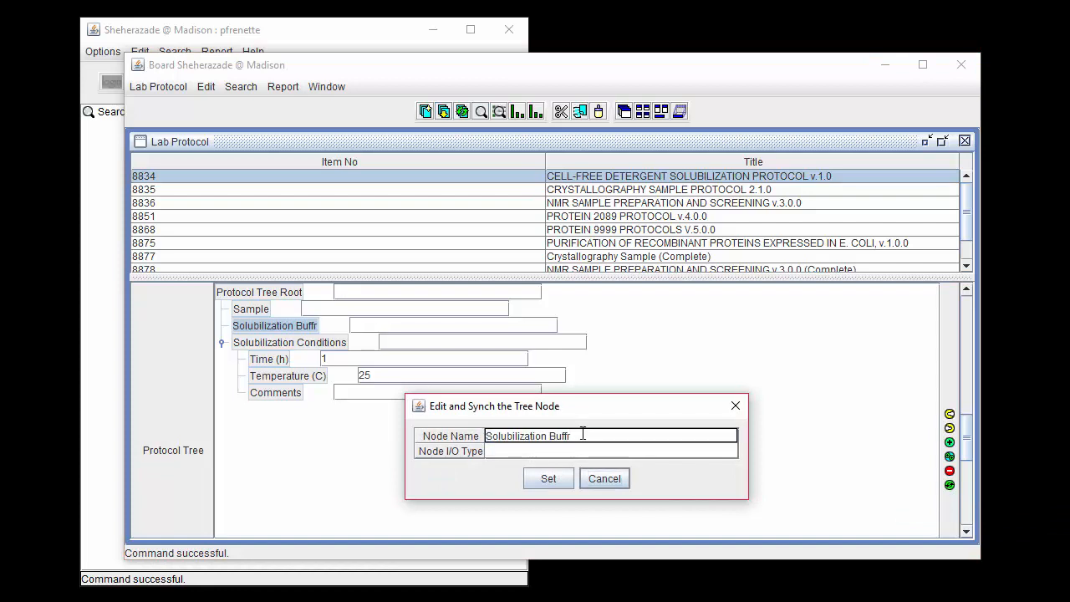
type("er")
left_click(557, 475)
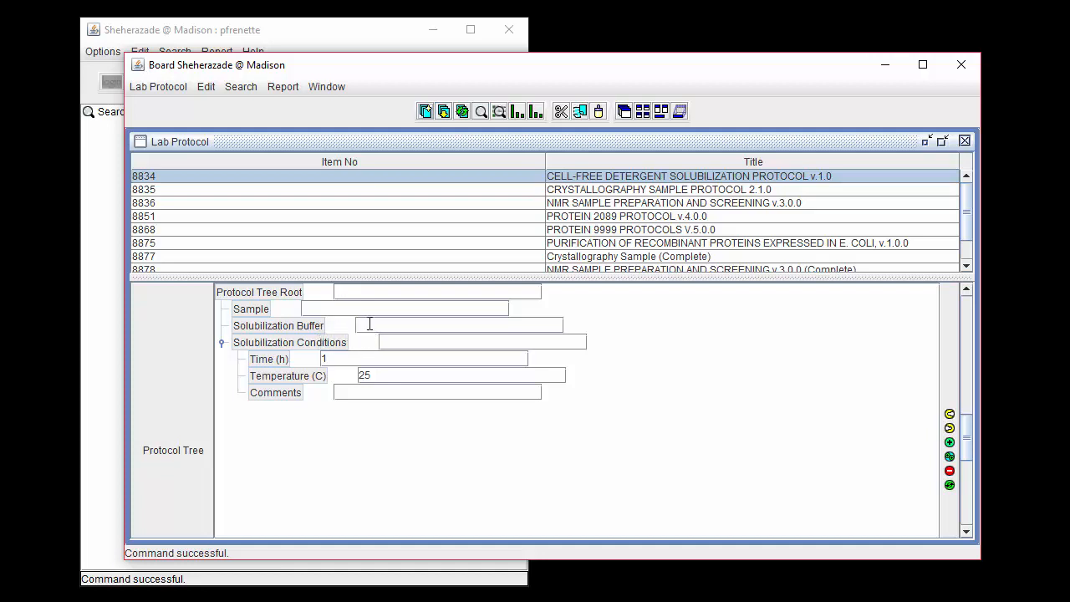
left_click(950, 472)
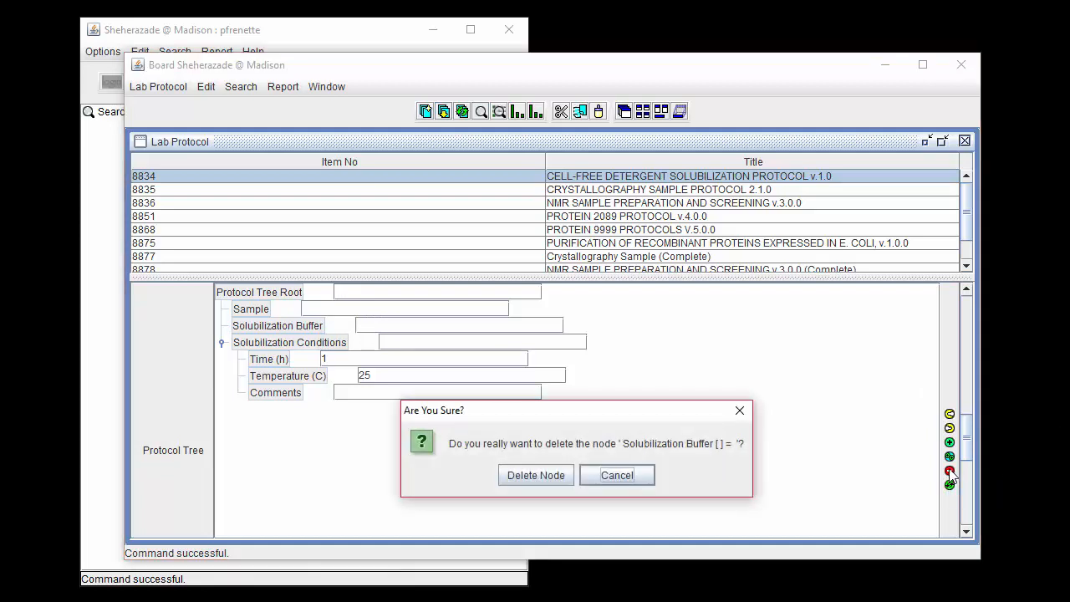
left_click(537, 477)
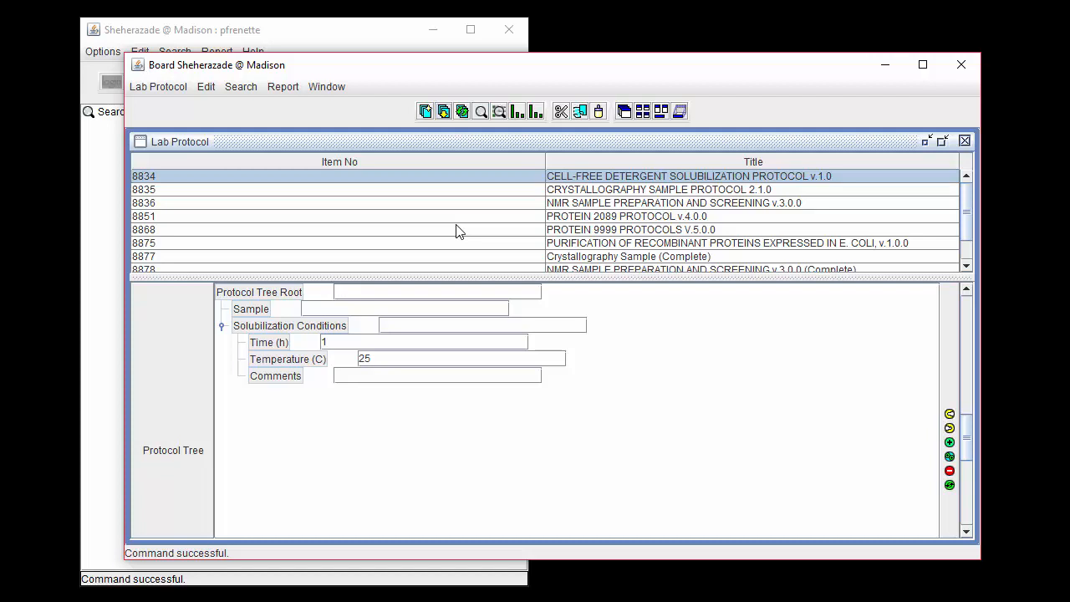
Examine the complete cell-free detergent solubilization protocol (item 8880) with all nodes under the Protocol Tree Root expanded, and collapse them again.
scroll(458, 232, "down", 1)
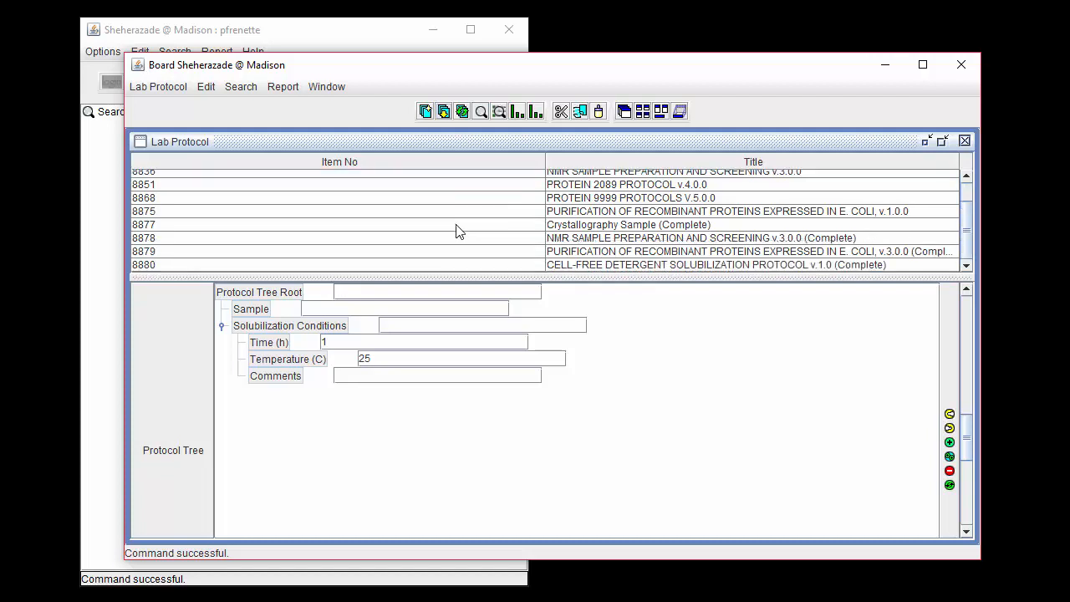
left_click(628, 266)
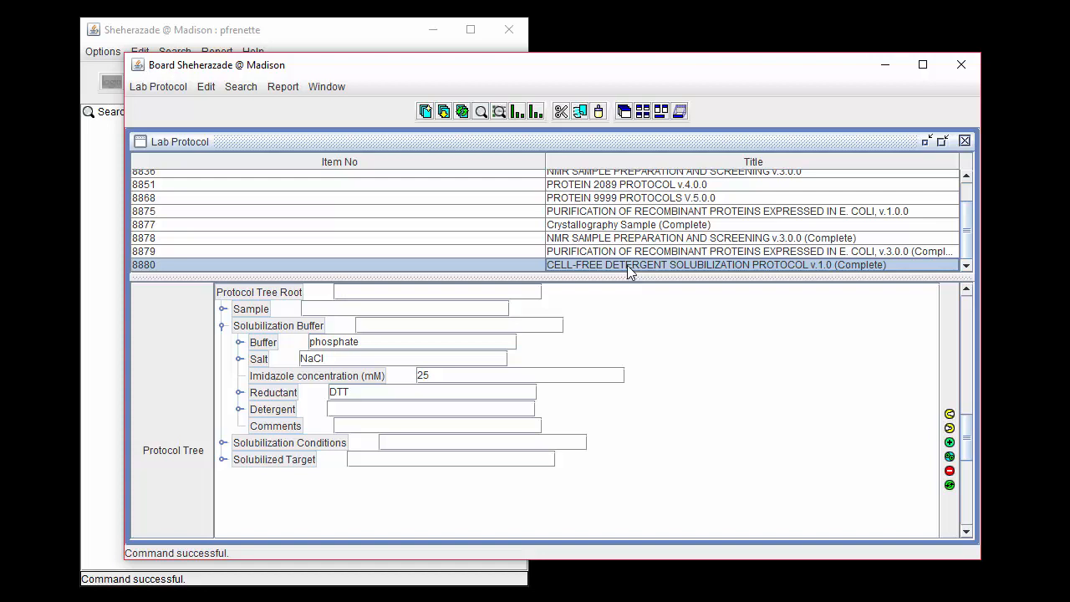
left_click(342, 295)
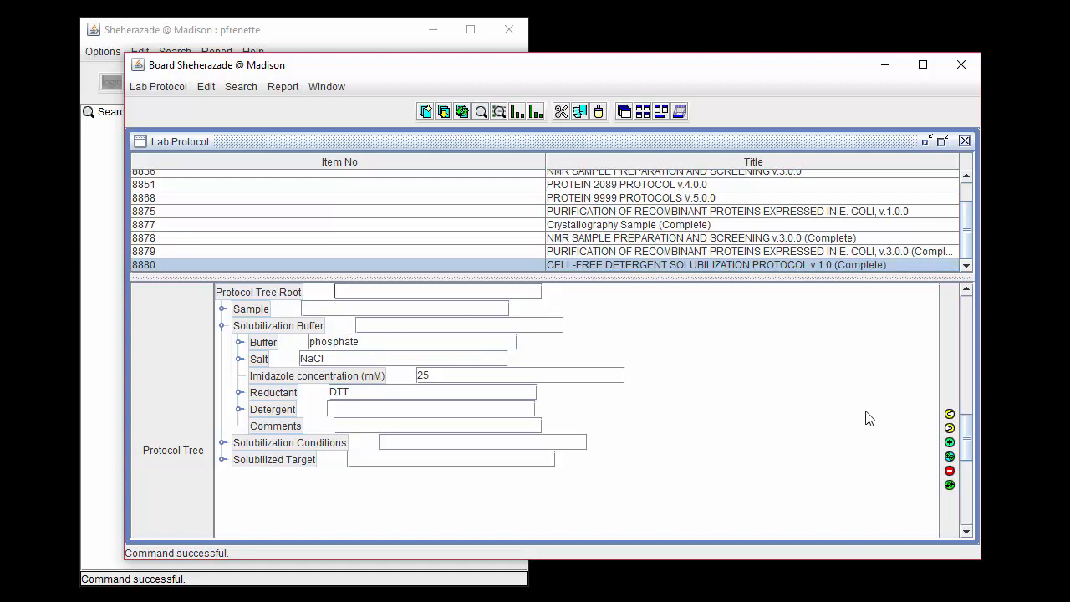
left_click(949, 421)
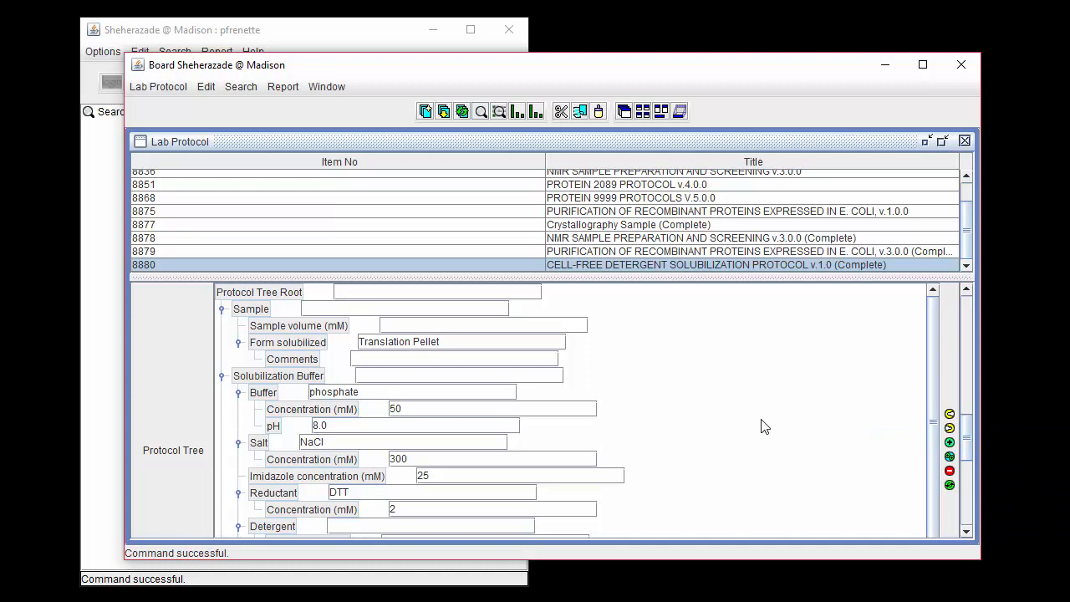
scroll(763, 421, "down", 3)
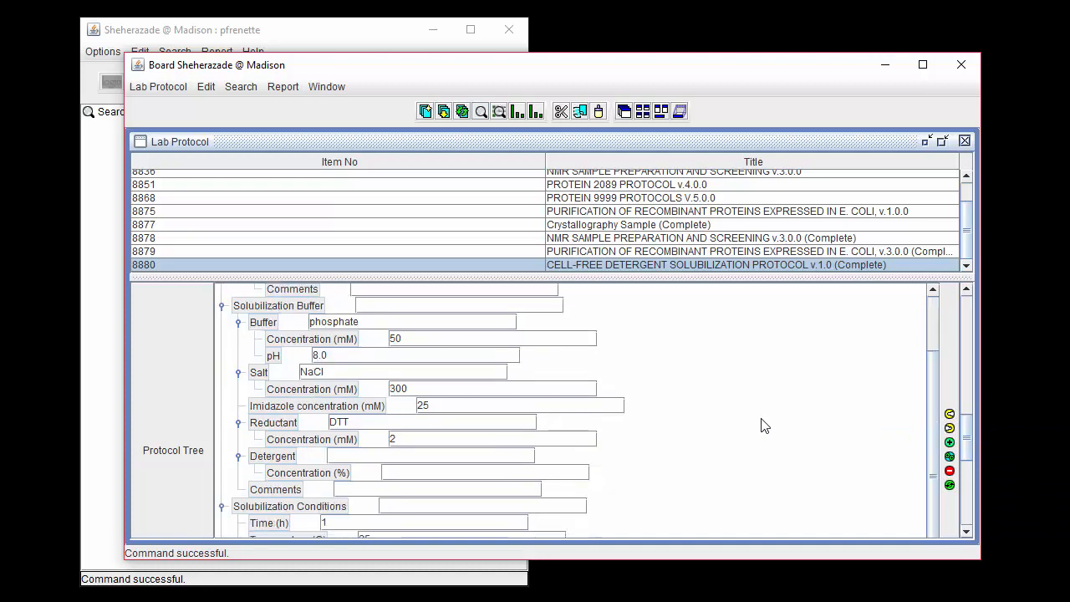
scroll(763, 425, "up", 3)
scroll(763, 425, "down", 3)
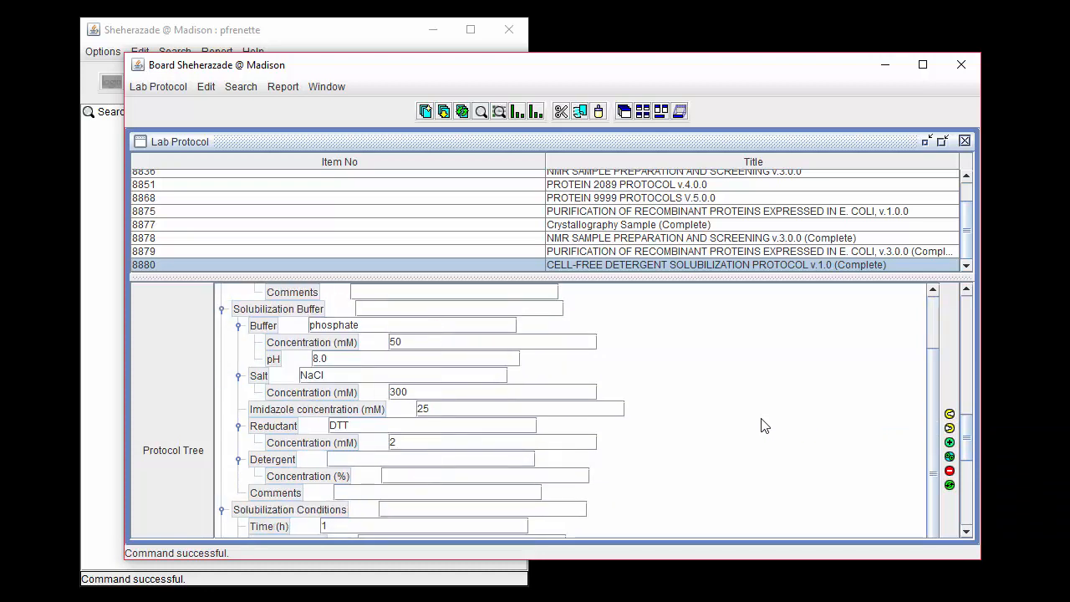
scroll(762, 424, "up", 3)
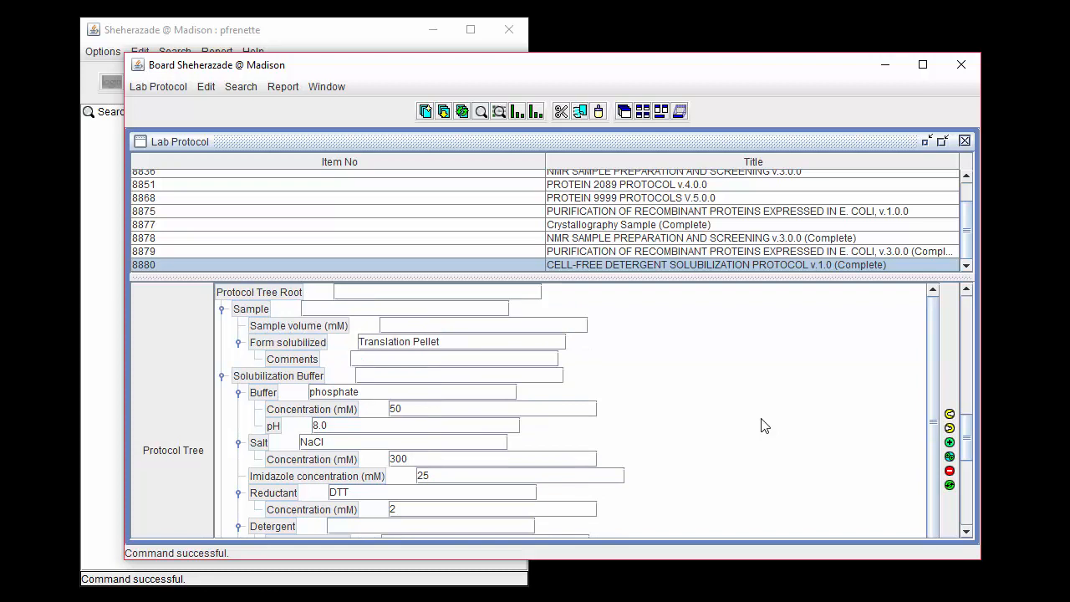
left_click(950, 428)
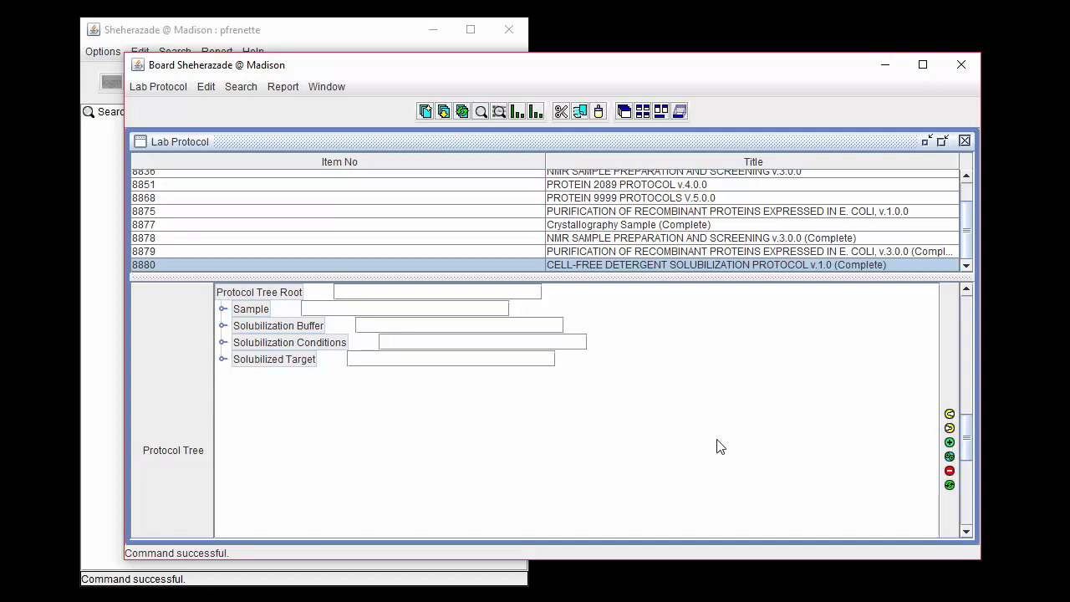
Examine the fully expanded tree of the complete E. coli protein purification protocol v.3.0.0 (item 8879), and collapse it again.
left_click(588, 255)
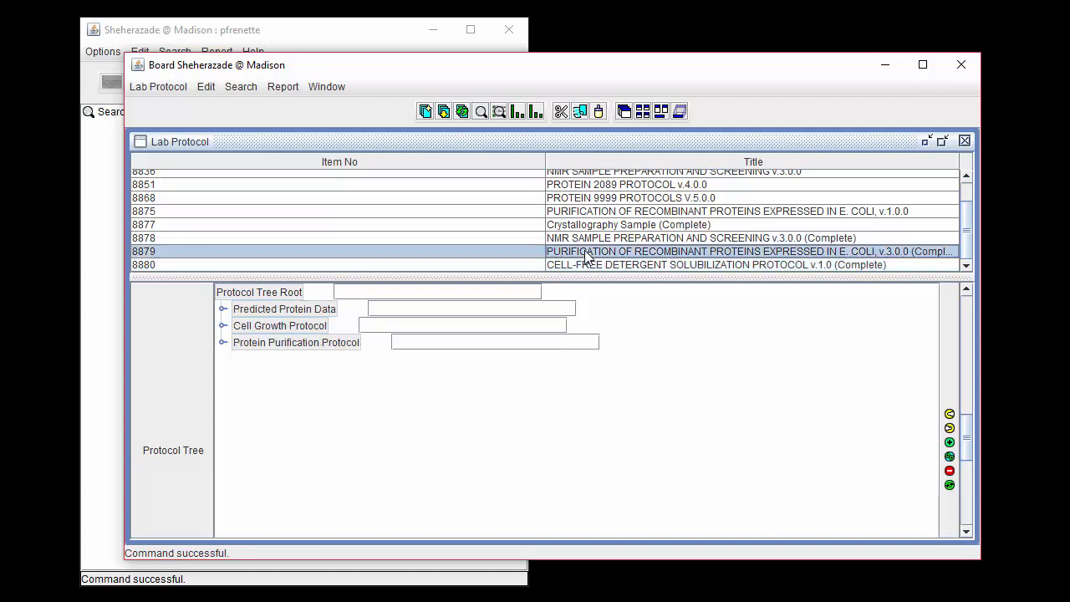
left_click(950, 425)
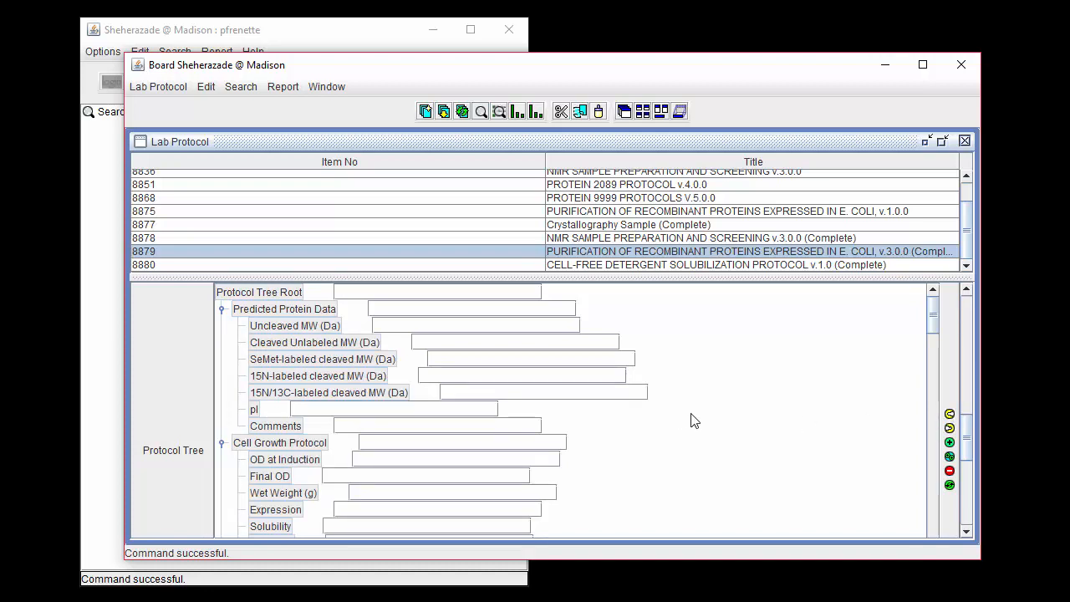
scroll(691, 420, "down", 10)
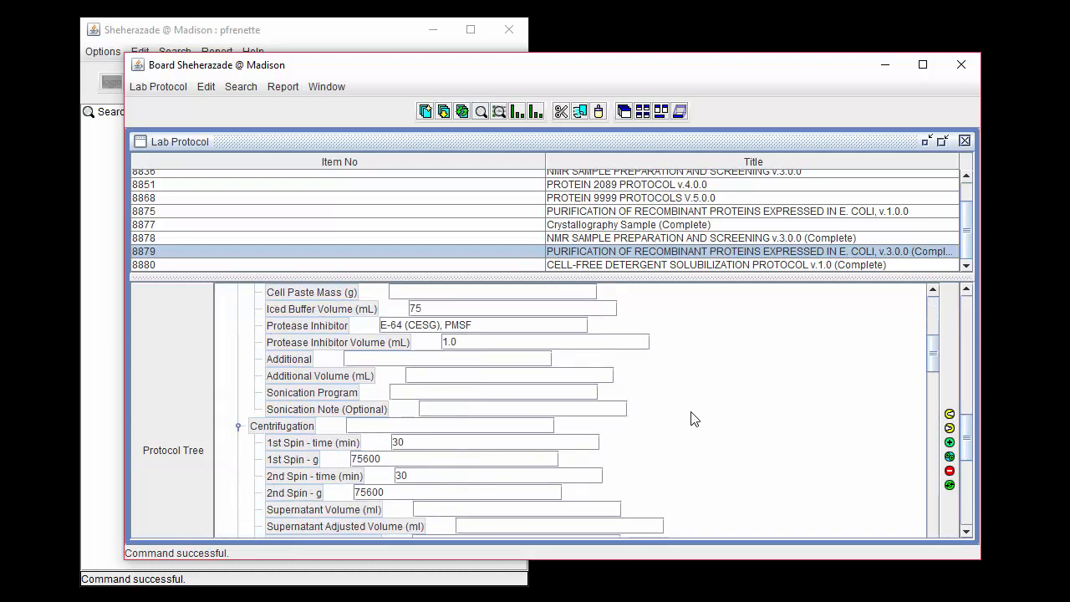
scroll(690, 420, "down", 10)
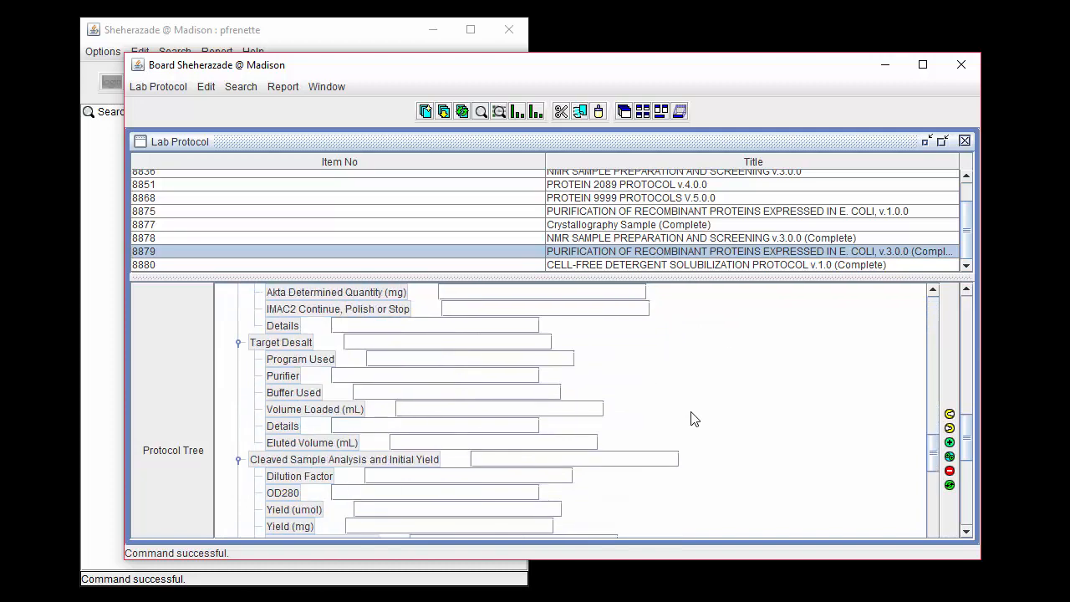
scroll(691, 420, "down", 10)
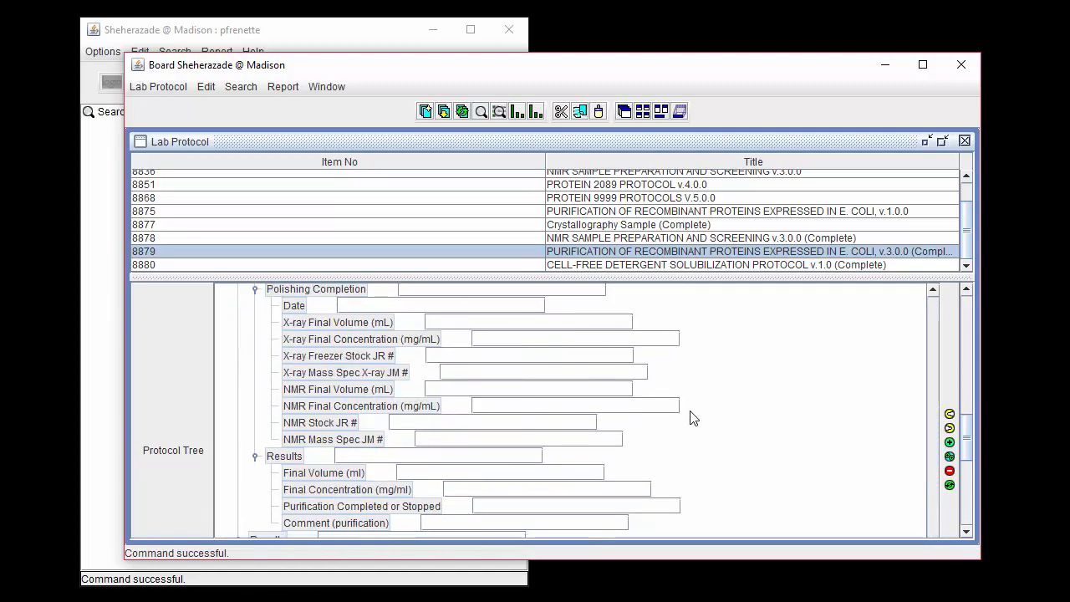
scroll(691, 418, "up", 15)
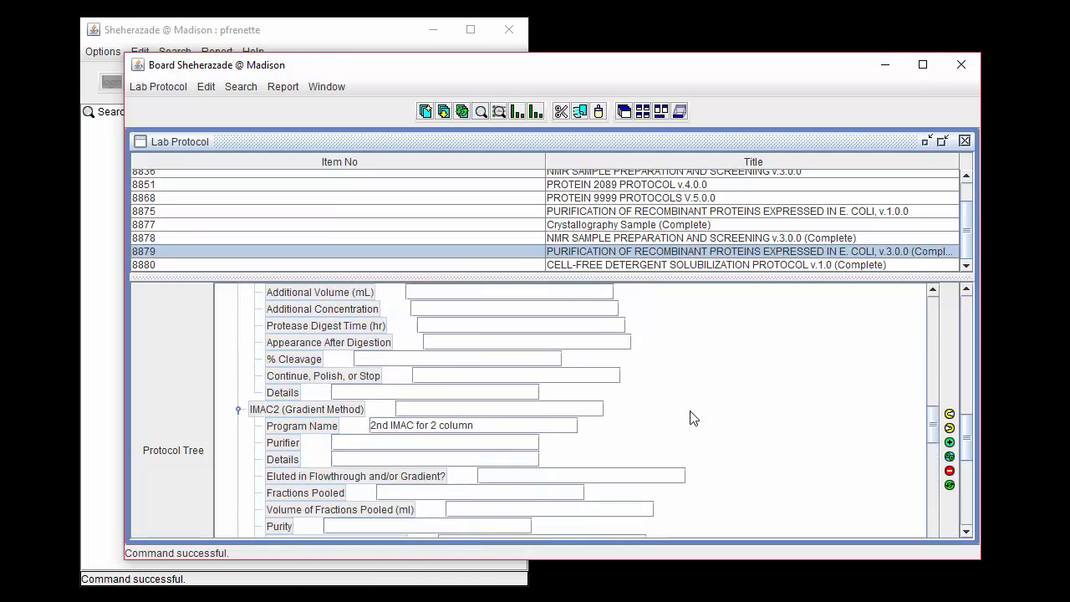
scroll(691, 418, "up", 15)
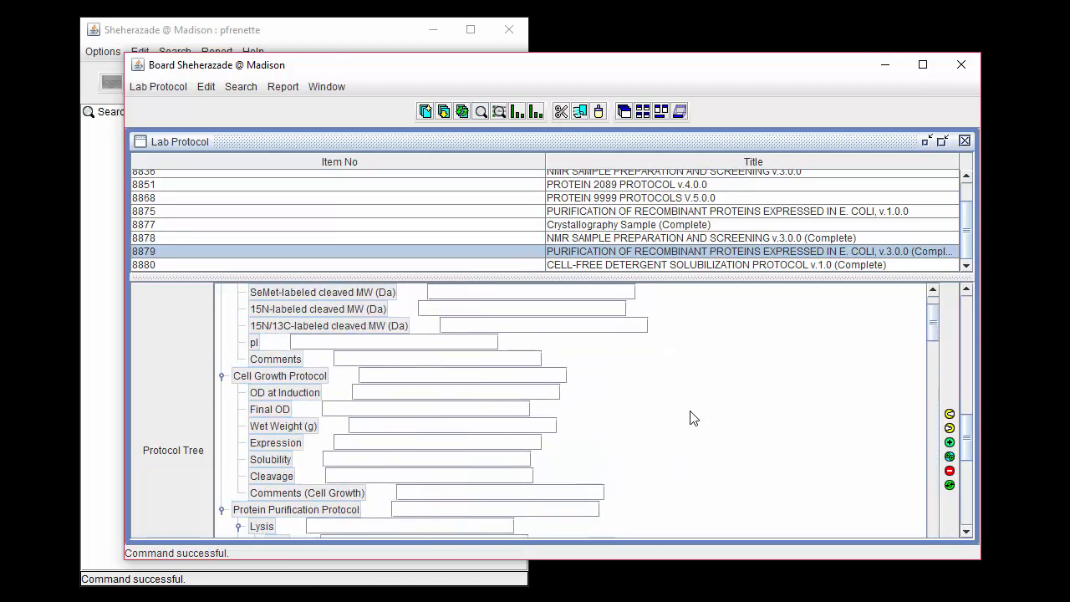
scroll(691, 418, "up", 3)
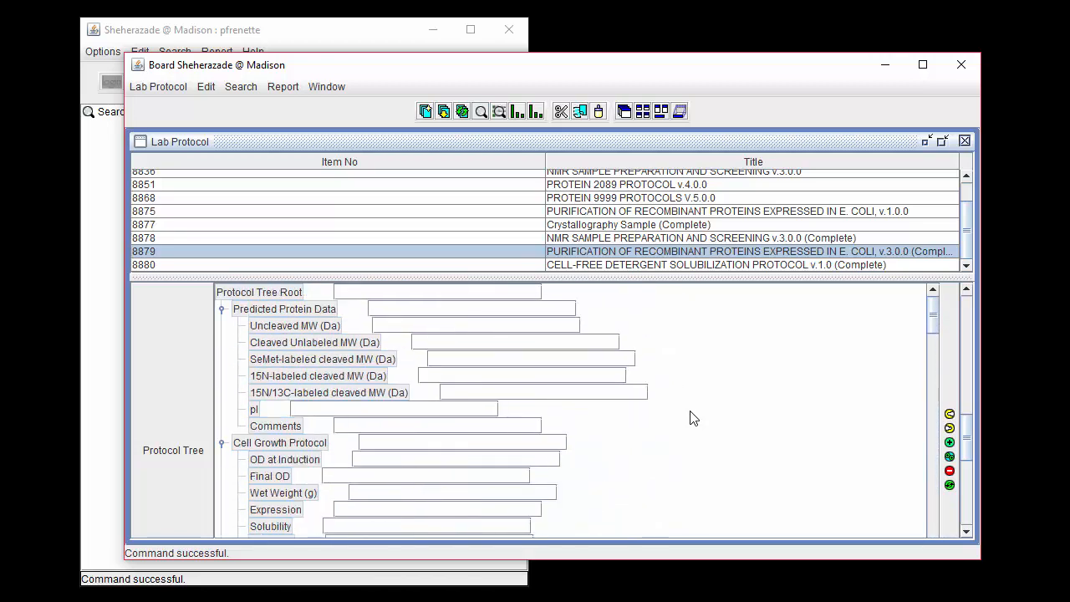
left_click(949, 429)
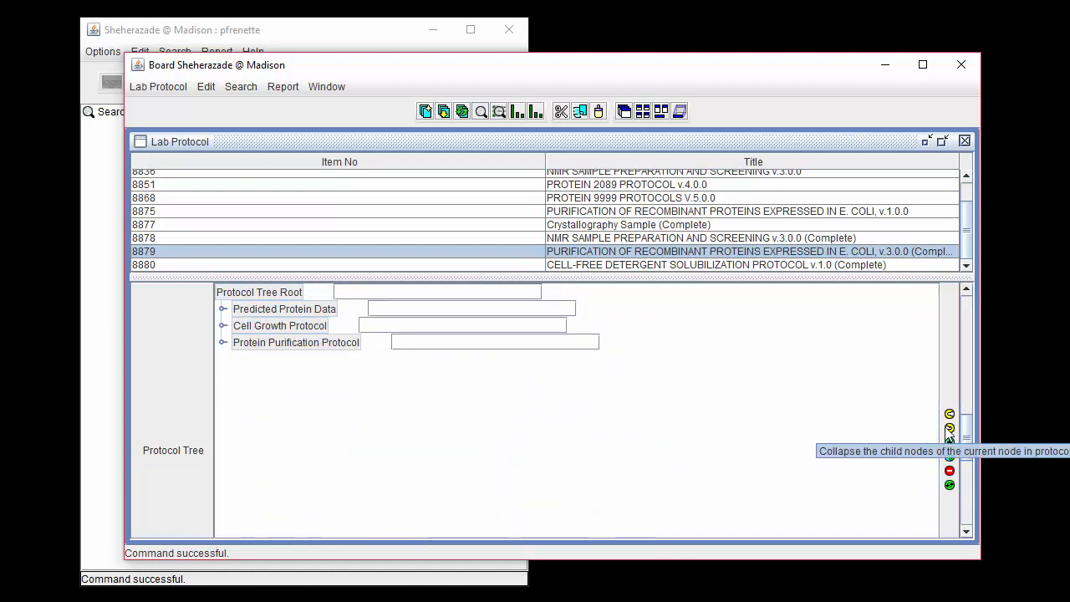
Select the Tree editable setting of the purification protocol without enabling it, and close the Lab Protocol view.
scroll(949, 429, "down", 5)
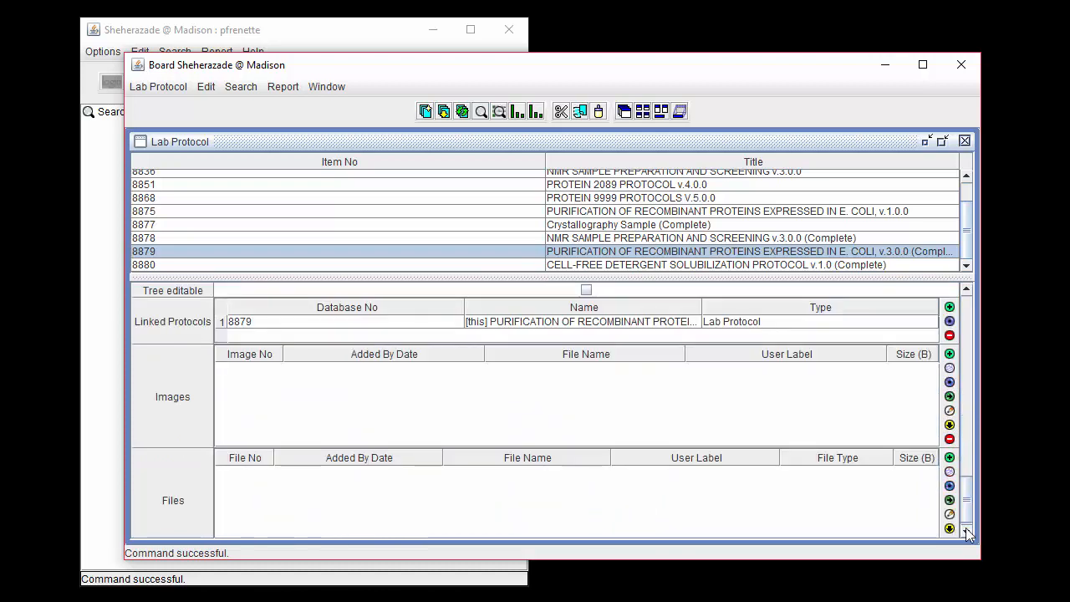
left_click(252, 289)
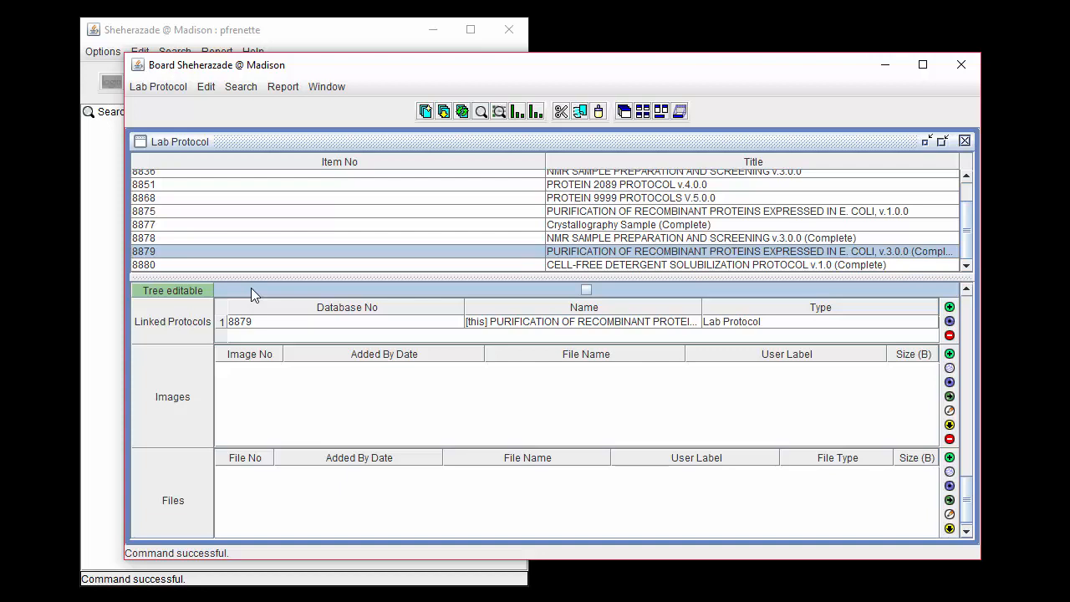
left_click(964, 140)
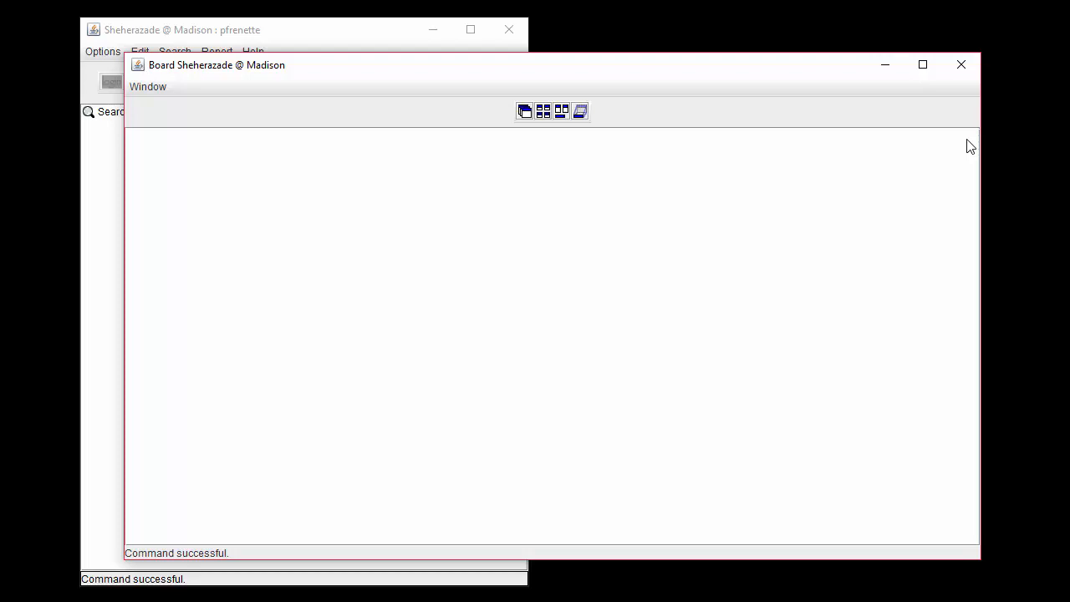
Open a new Protein (LA) view on the board.
left_click(102, 51)
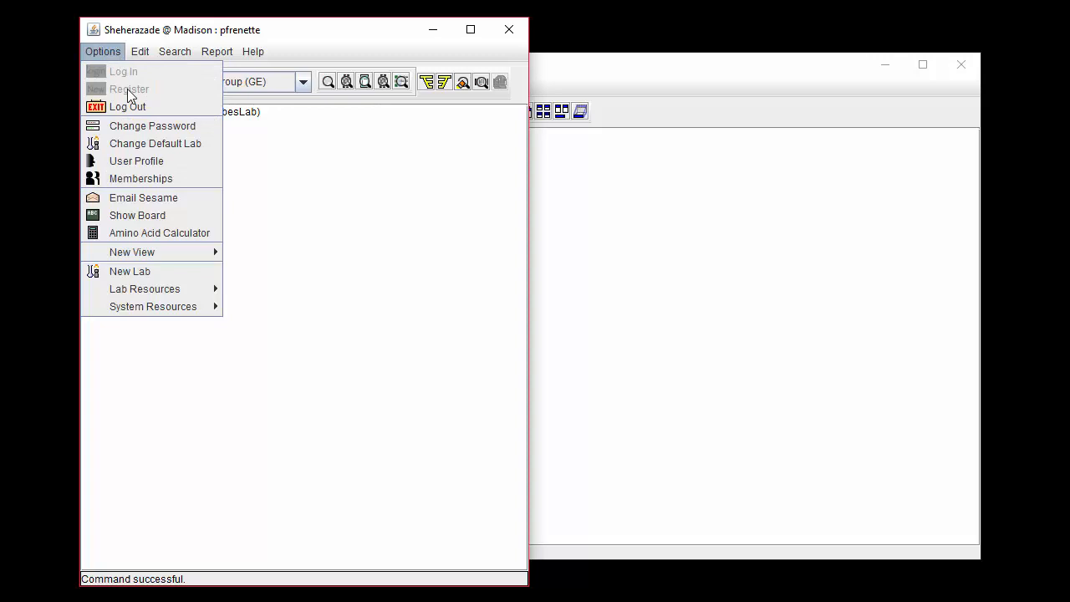
mouse_move(153, 251)
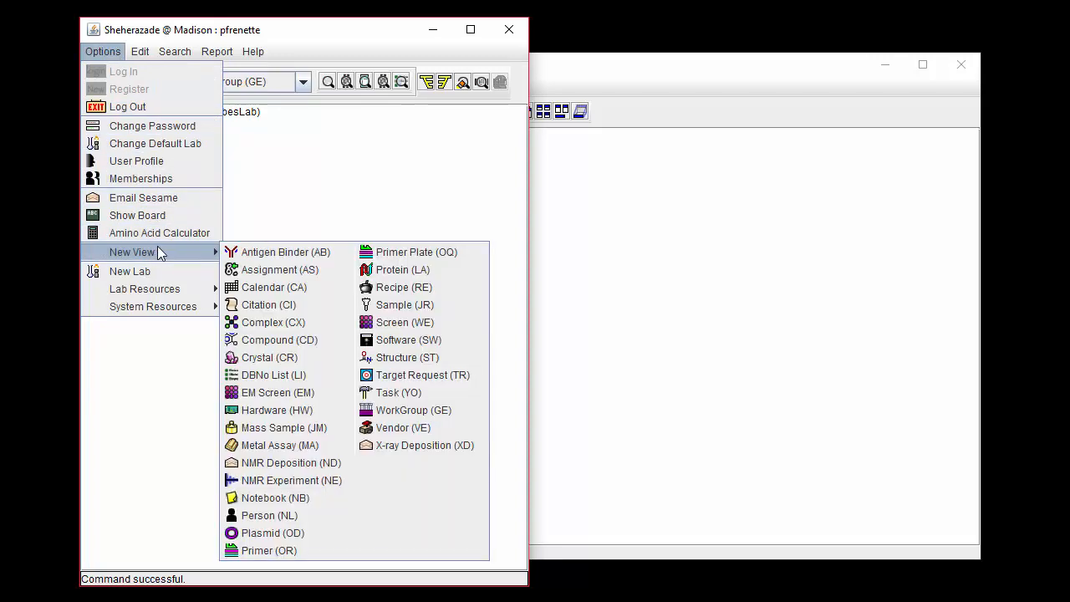
left_click(399, 269)
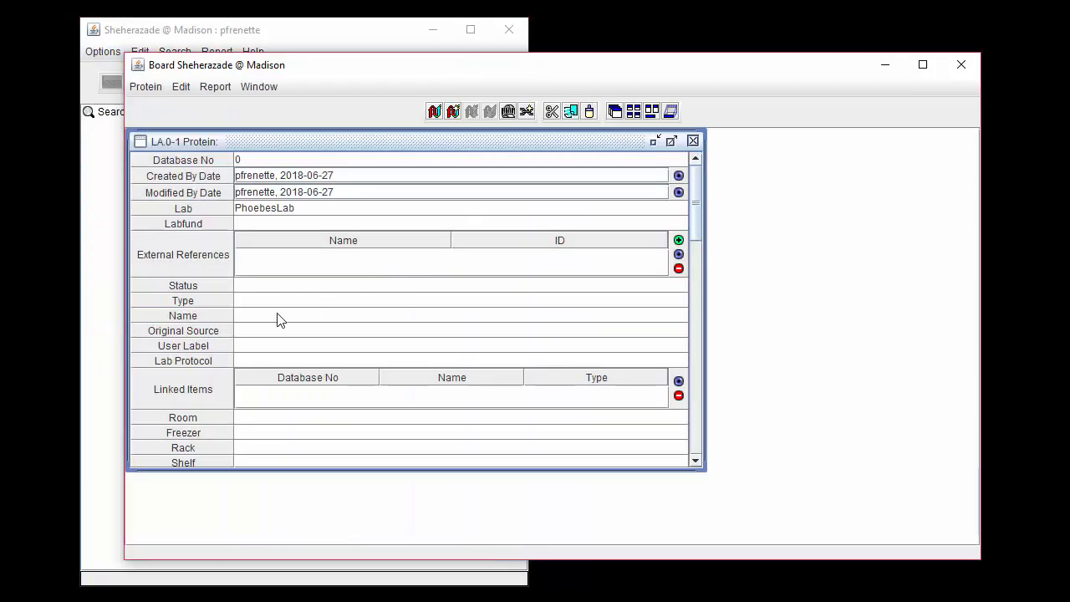
Name the protein record 100 and save it as a new protein.
left_click(277, 315)
type("100")
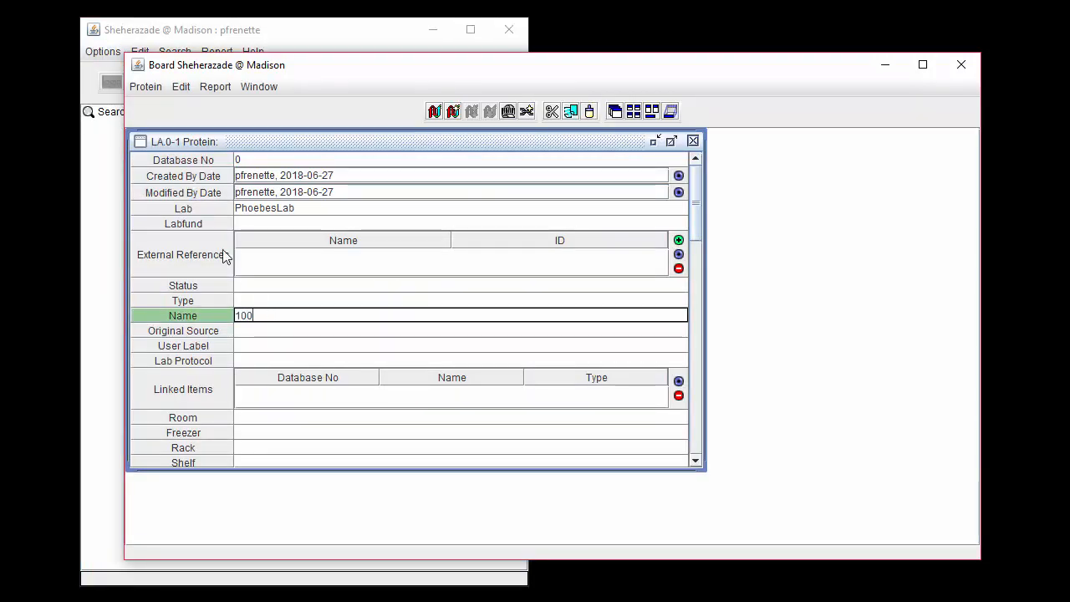
left_click(147, 89)
left_click(164, 124)
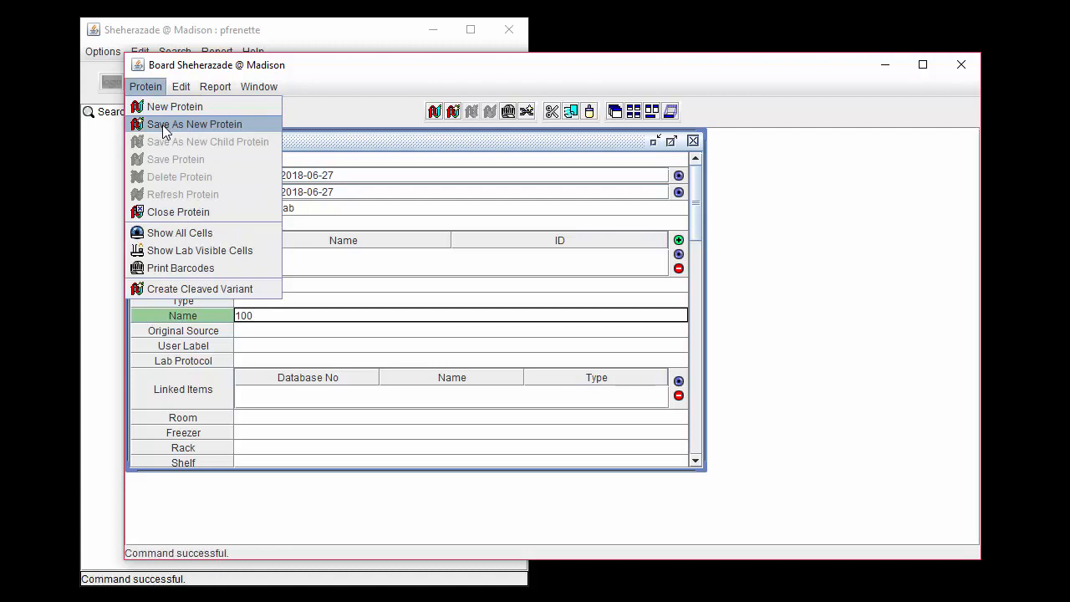
Assign lab protocol 8880, the complete cell-free detergent solubilization protocol v.1.0, to protein 100 and reload its protocol tree.
left_click(286, 361)
left_click(307, 457)
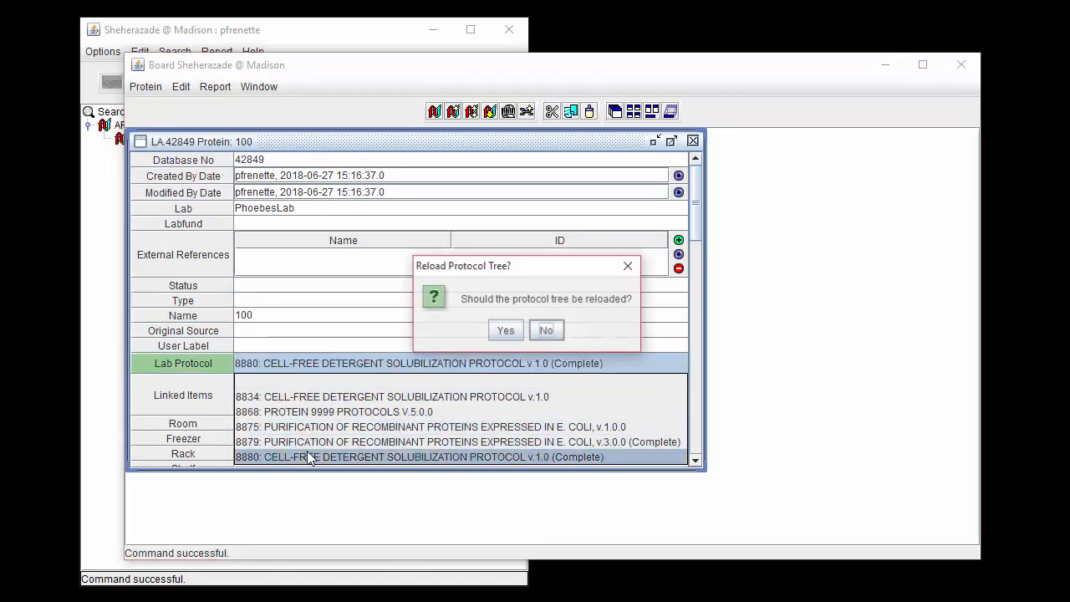
left_click(504, 330)
Expand Solubilization Conditions in protein 100's protocol tree and set Time (h) to 4.
scroll(701, 467, "down", 3)
scroll(701, 467, "down", 5)
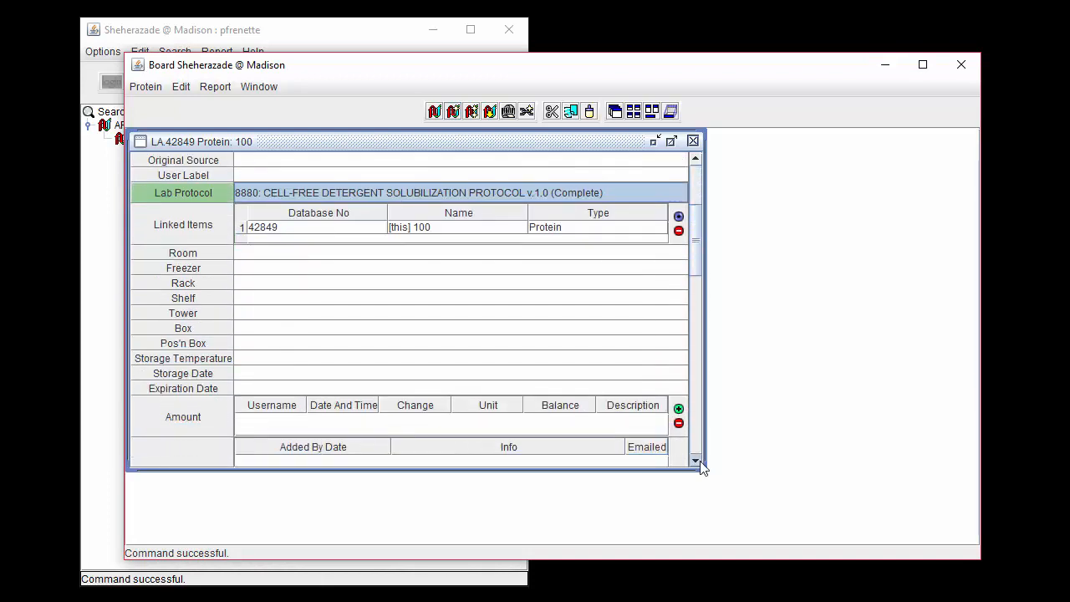
scroll(700, 467, "down", 10)
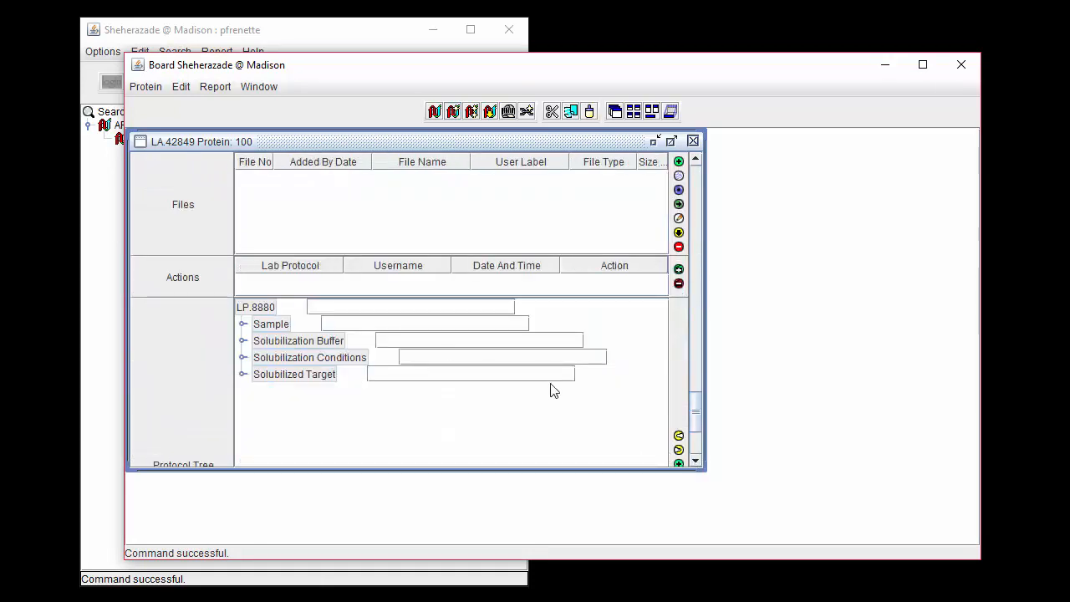
left_click(463, 308)
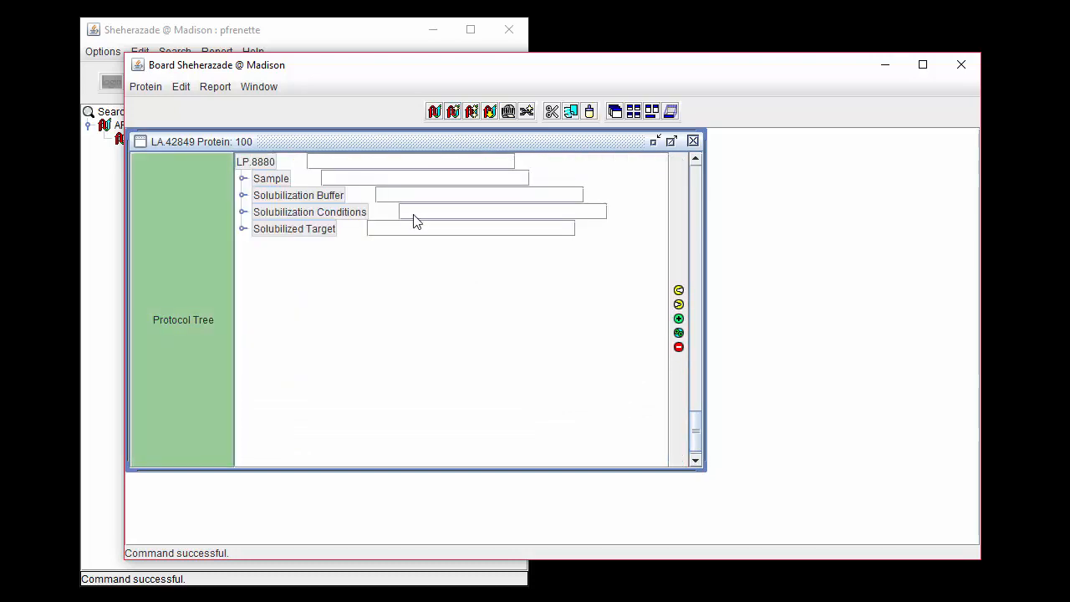
left_click(680, 291)
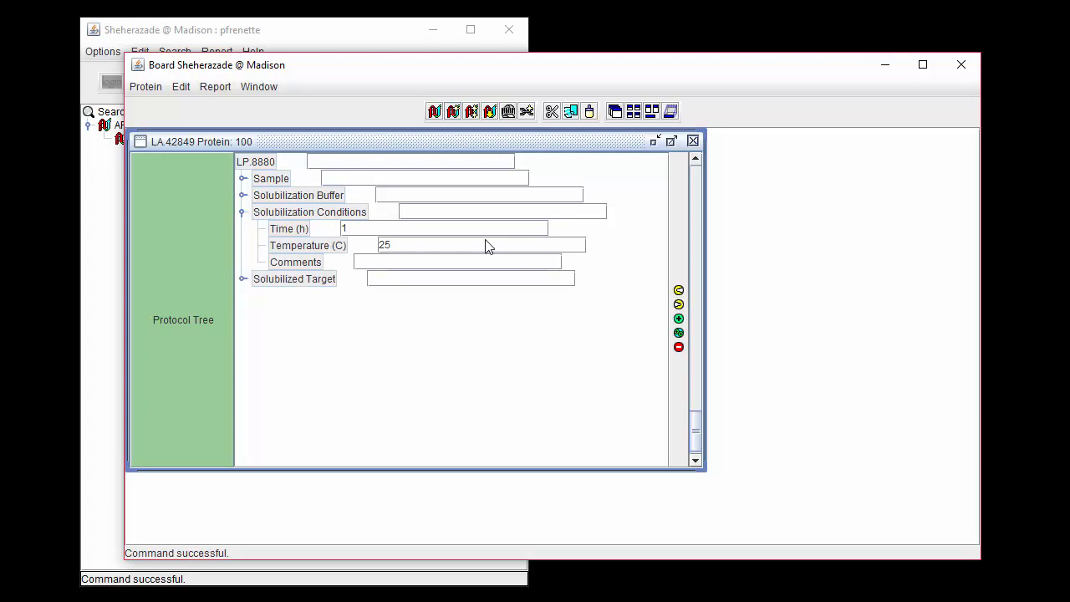
left_click(430, 228)
key("BackSpace")
type("4")
Enter "Color developed slowly, max color around 3-4 hrs" as the comment under Solubilization Conditions.
left_click(405, 259)
type("Color developed slo")
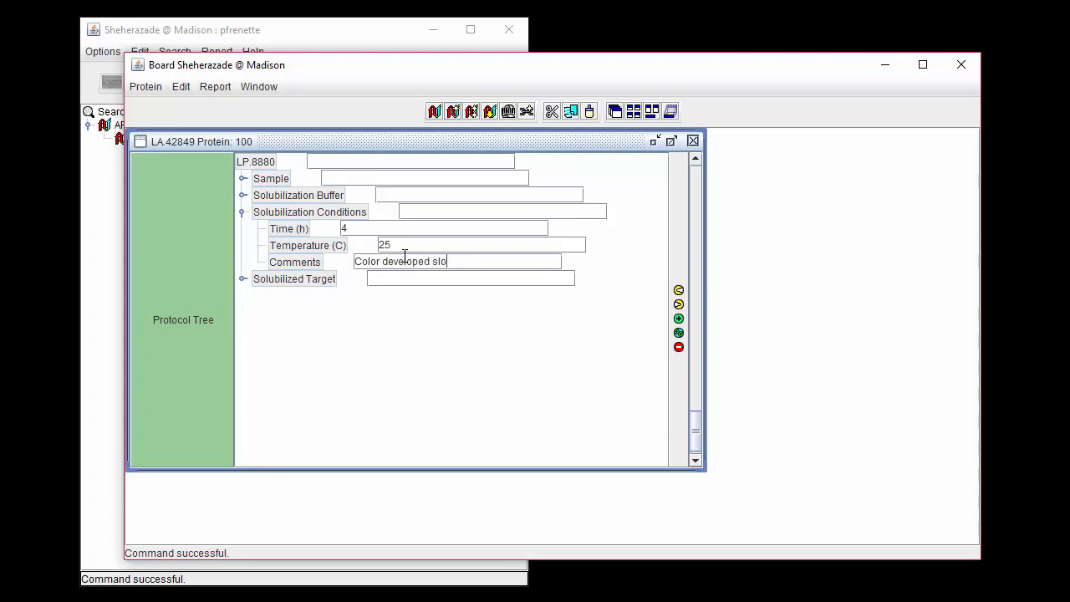
type("wly, max c")
type("olor around ")
type("3-4 hrs")
left_click(409, 245)
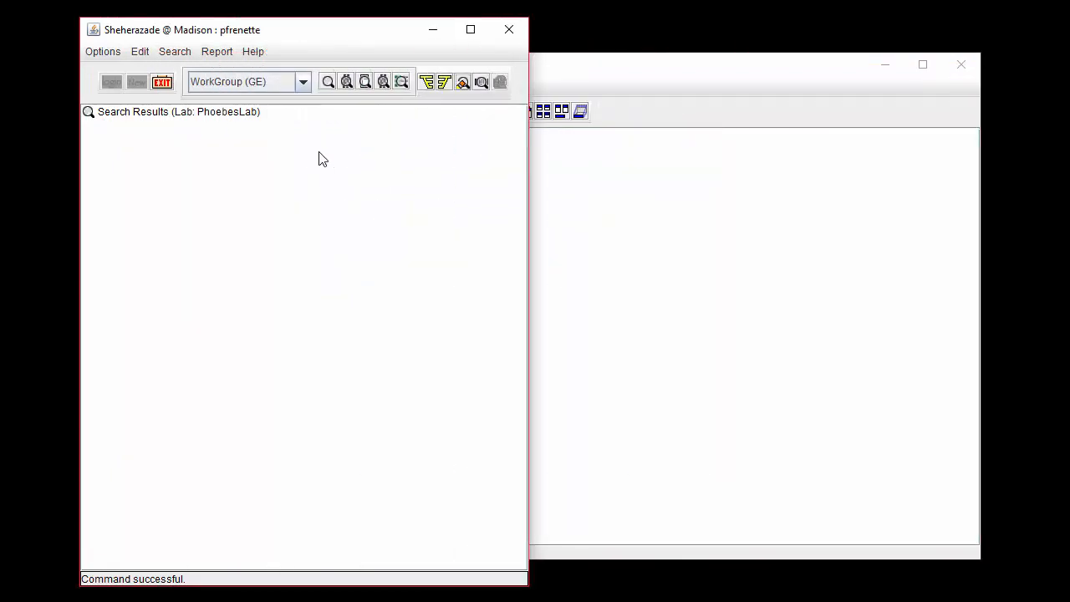
Set up a Protein (LA) search by protocol tree, limited to lab protocol 8880, the cell-free detergent solubilization protocol.
left_click(173, 52)
mouse_move(358, 159)
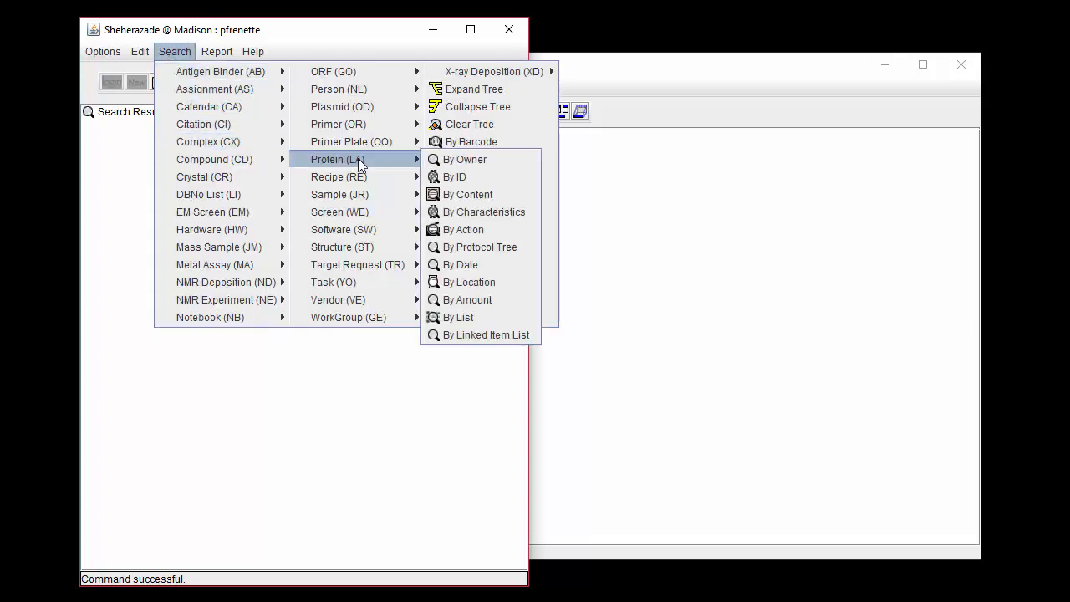
left_click(535, 248)
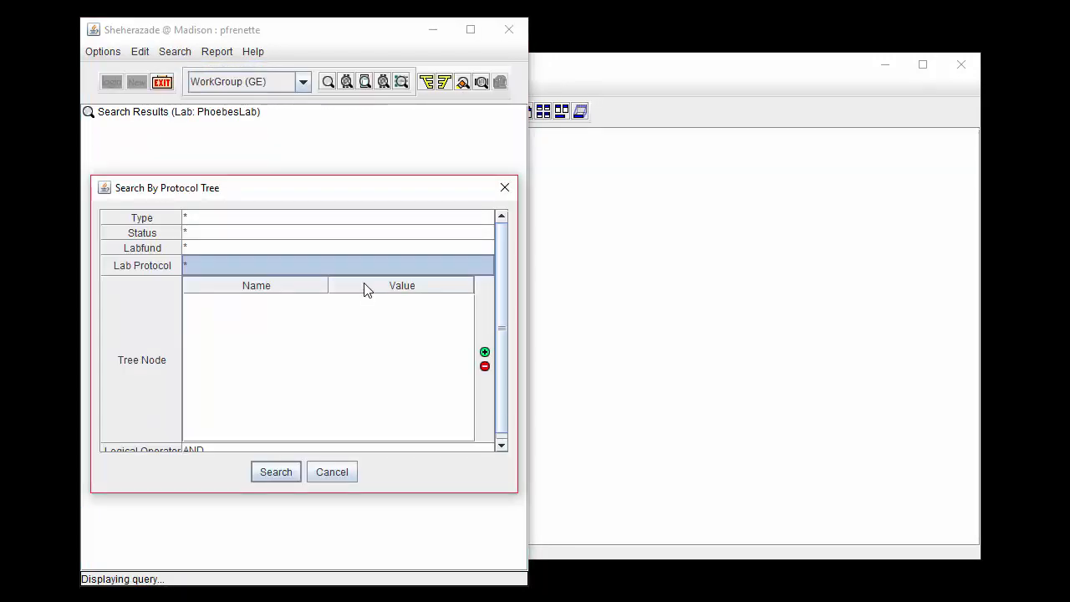
left_click(365, 267)
left_click(348, 372)
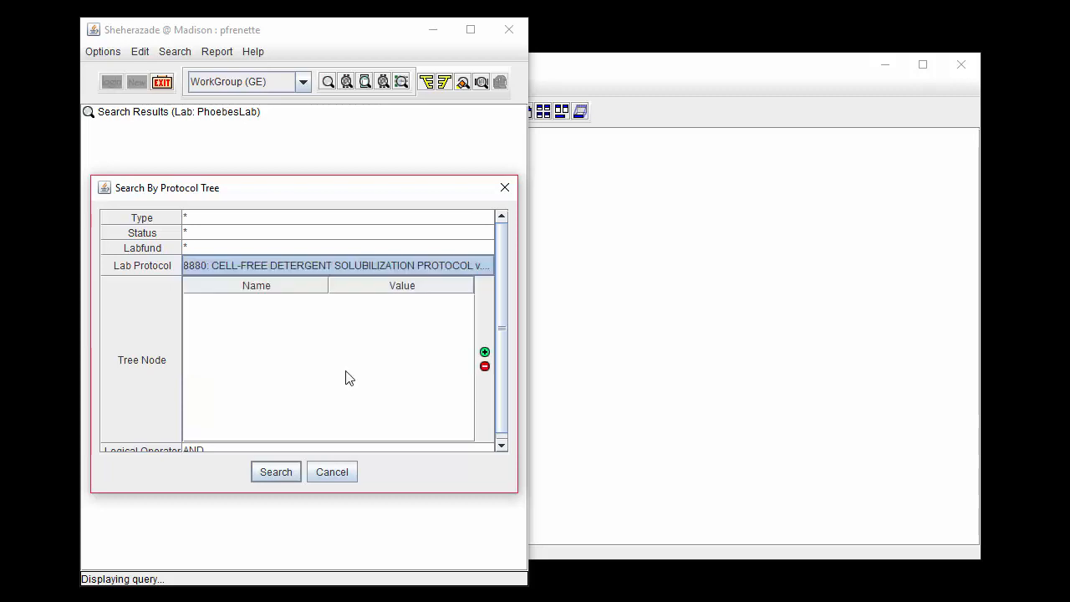
Add a tree node criterion of Time (h) with value 2 and run the protein search.
left_click(485, 347)
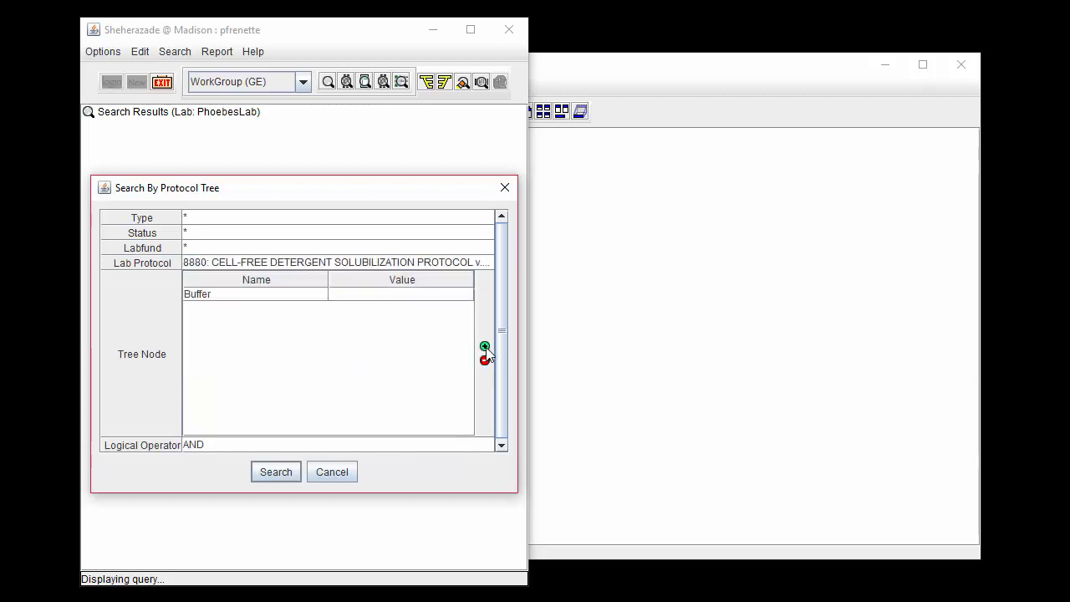
left_click(283, 294)
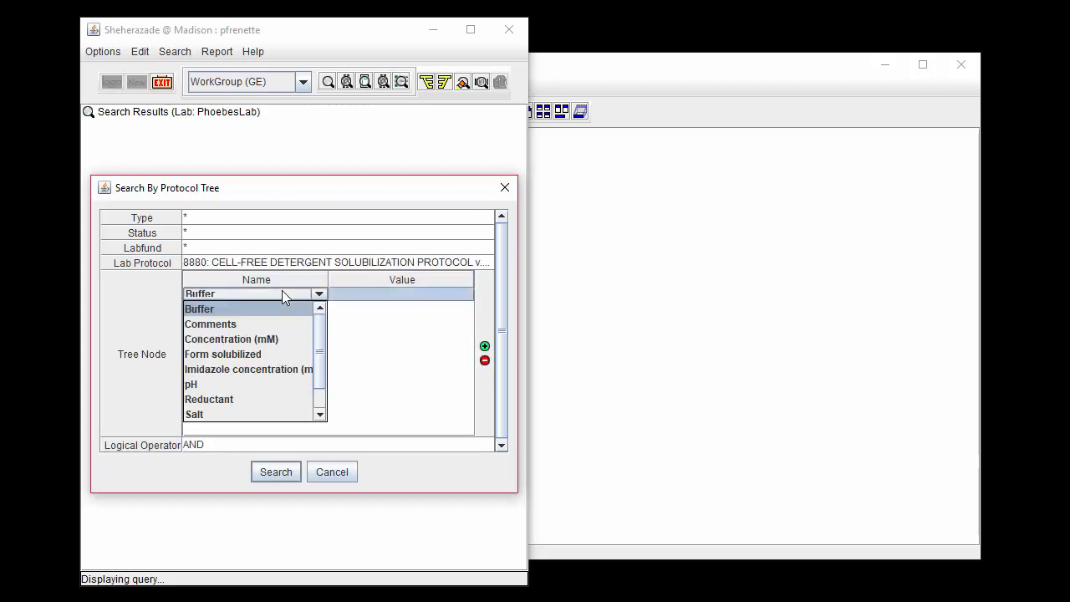
left_click_drag(321, 334, 321, 354)
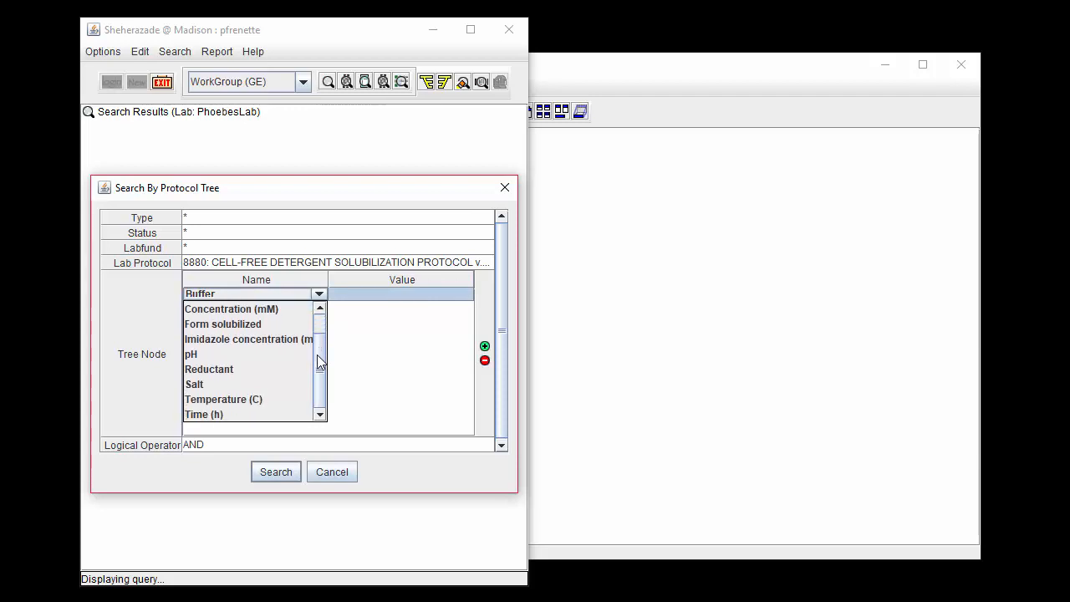
left_click(214, 414)
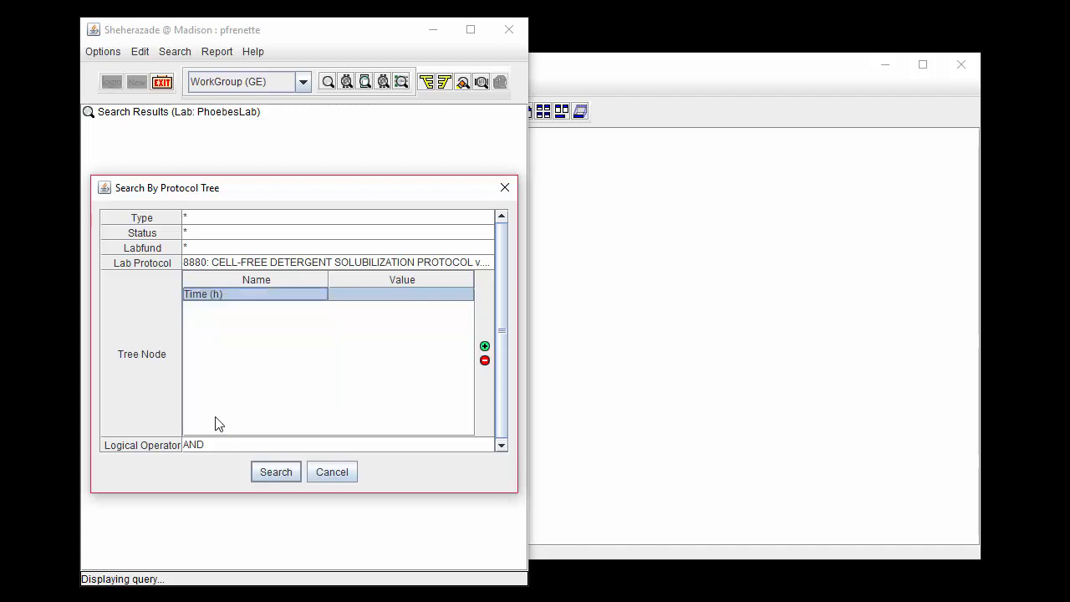
double_click(362, 296)
type("2")
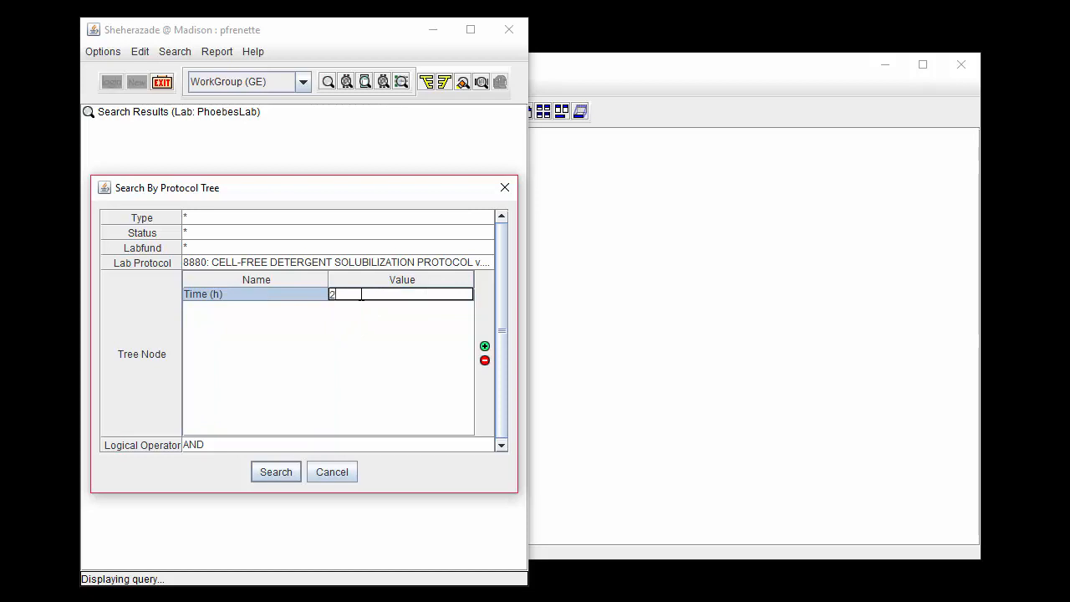
left_click(292, 474)
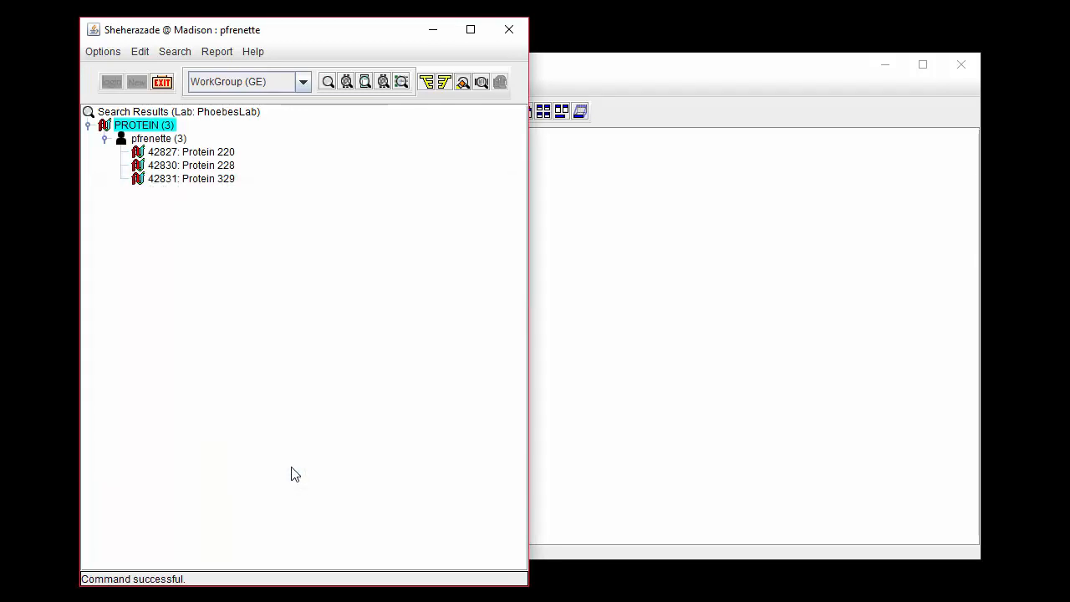
Open Protein 329 from the search results and check the Time (h) value under Solubilization Conditions in its protocol tree.
left_click(213, 180)
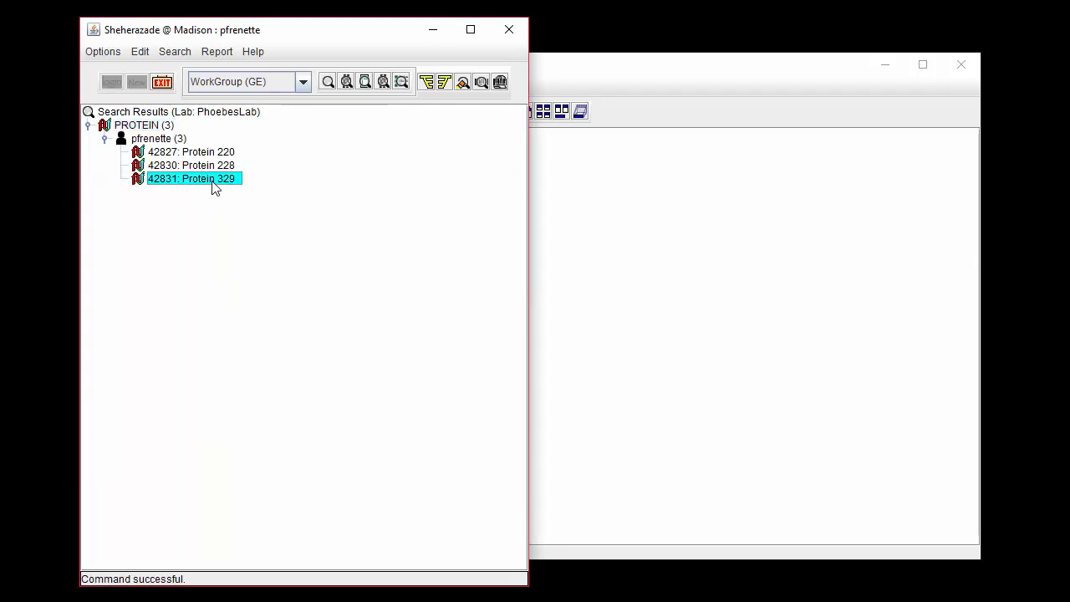
double_click(212, 182)
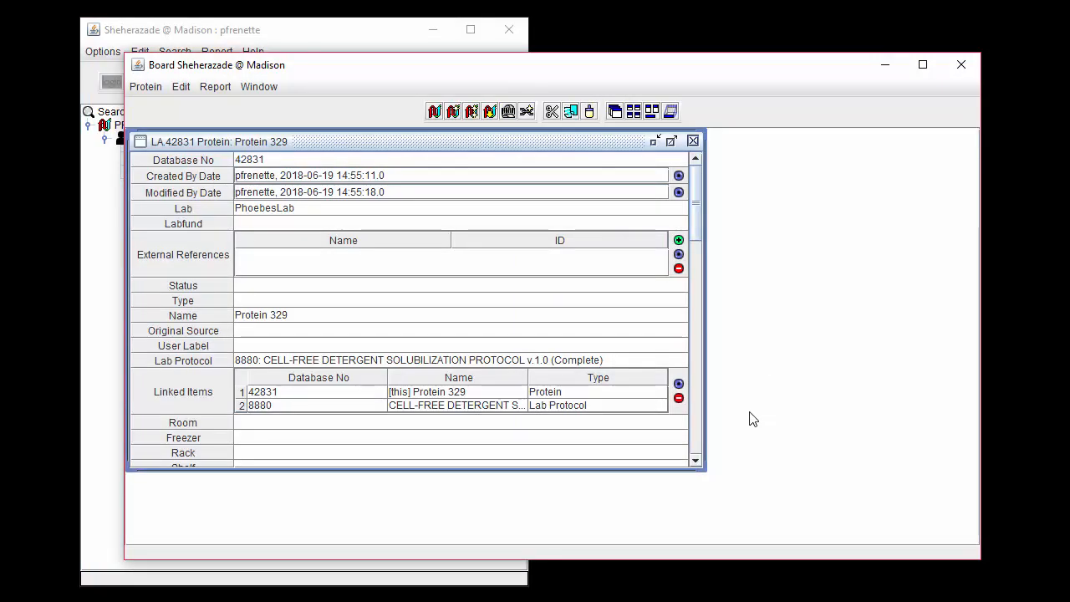
left_click(698, 431)
left_click(698, 431)
left_click(697, 430)
left_click(697, 431)
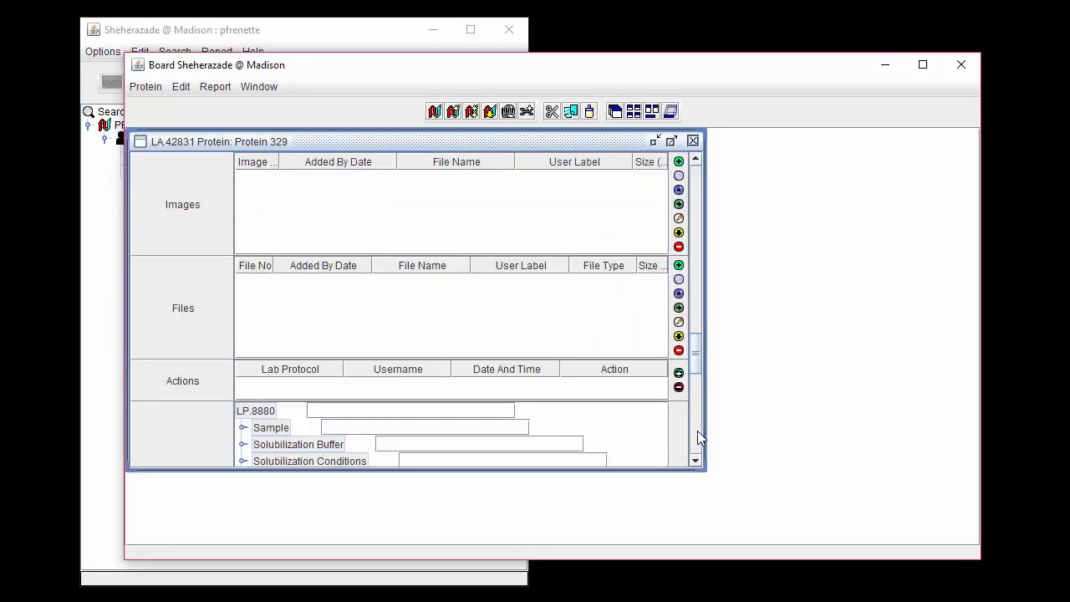
left_click(697, 431)
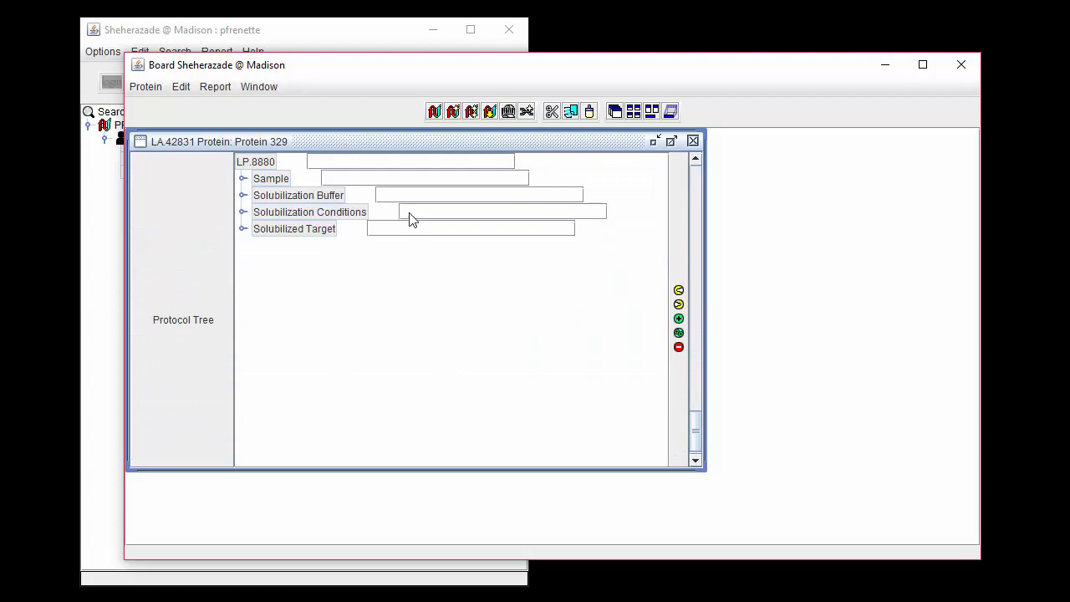
left_click(414, 212)
left_click(679, 290)
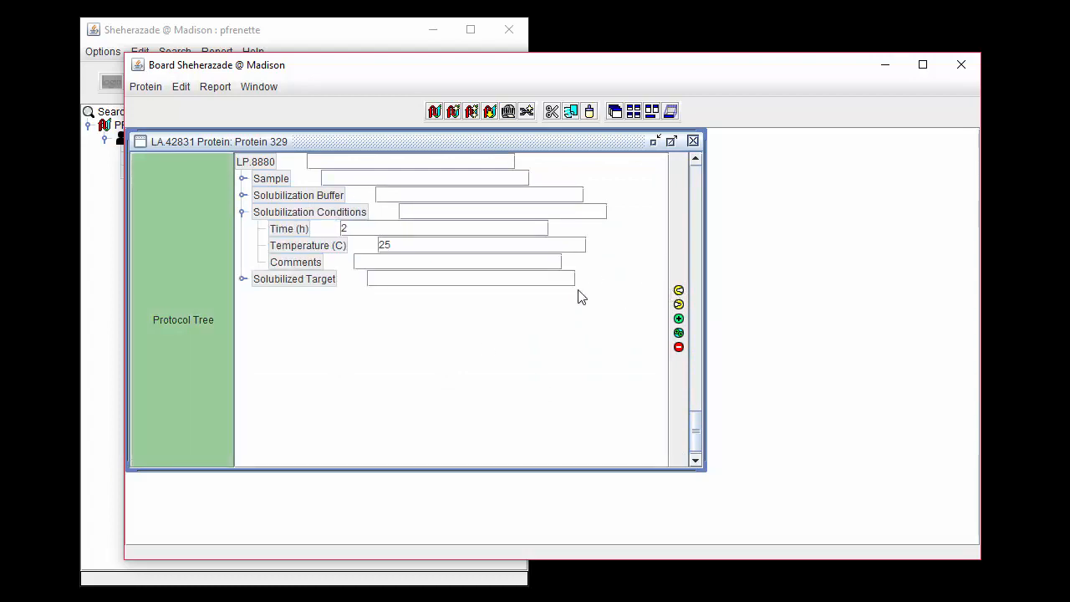
left_click_drag(398, 230, 317, 237)
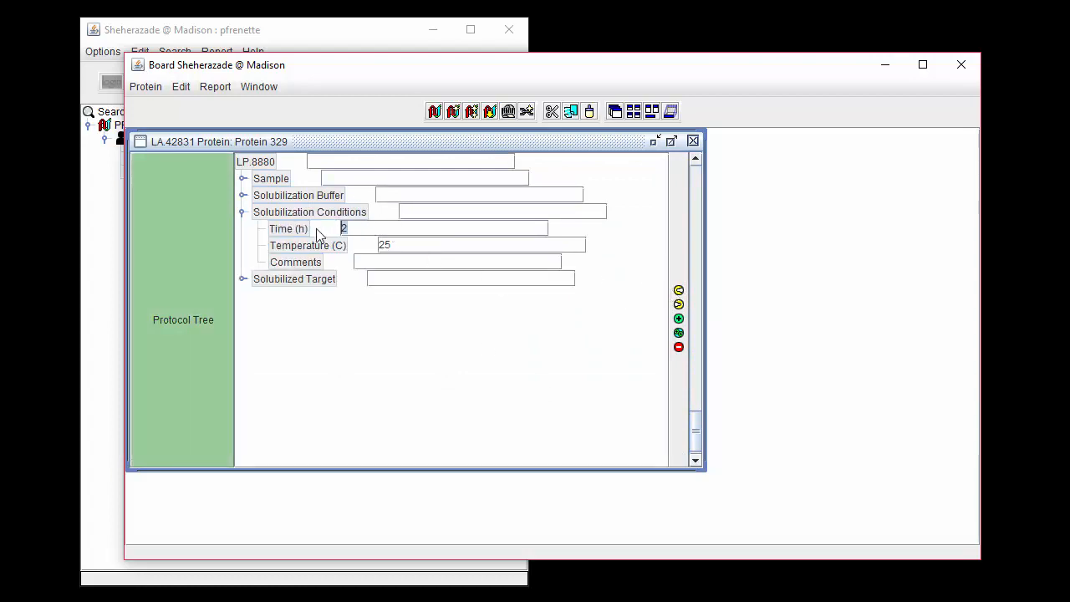